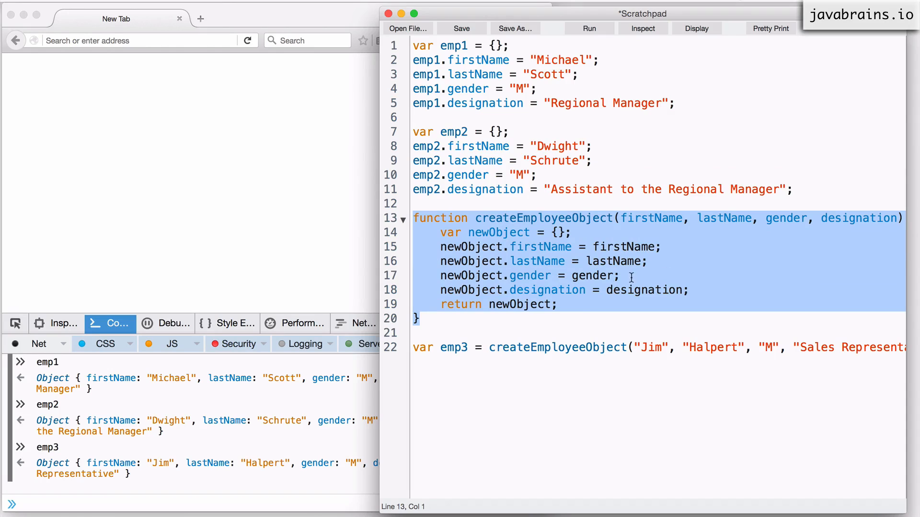
# Step: Walk through createEmployeeObject: the empty object declaration, the four property assignments and the return
pyautogui.click(577, 317)
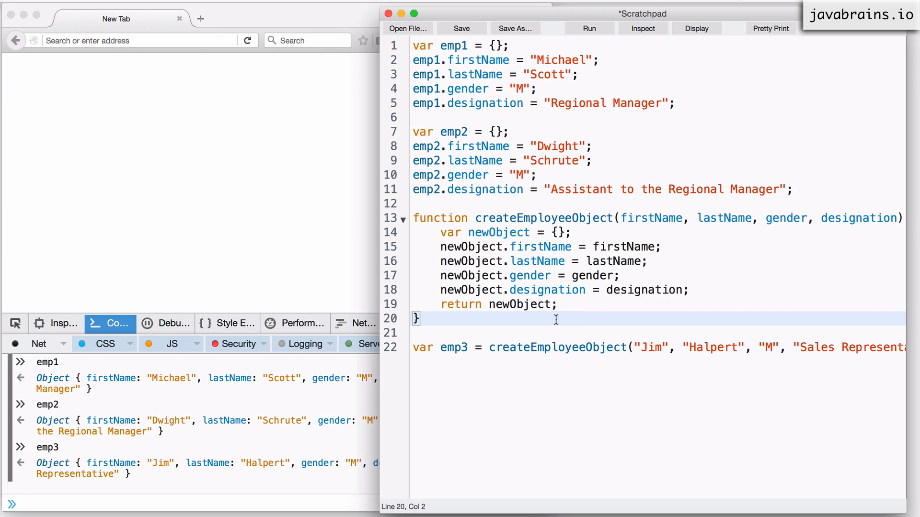
pyautogui.moveTo(431, 318); pyautogui.dragTo(413, 217)
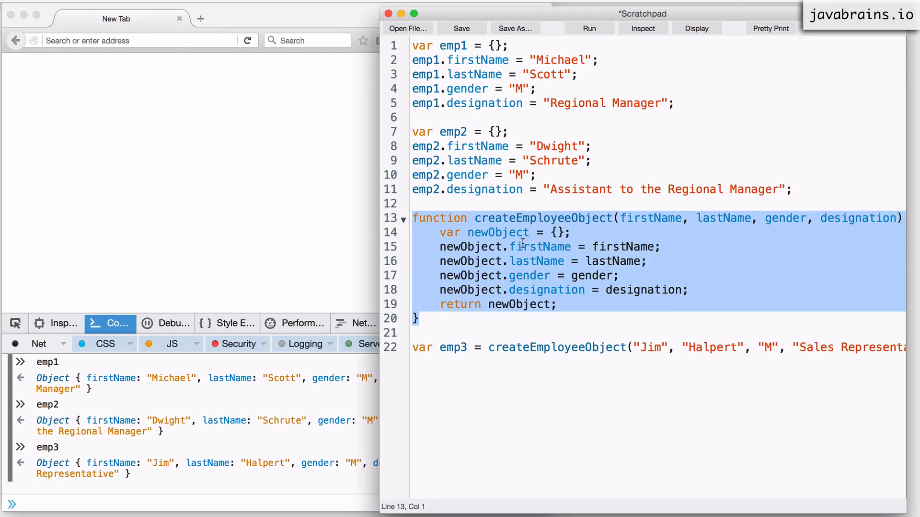
pyautogui.click(440, 232)
pyautogui.moveTo(440, 232); pyautogui.dragTo(570, 232)
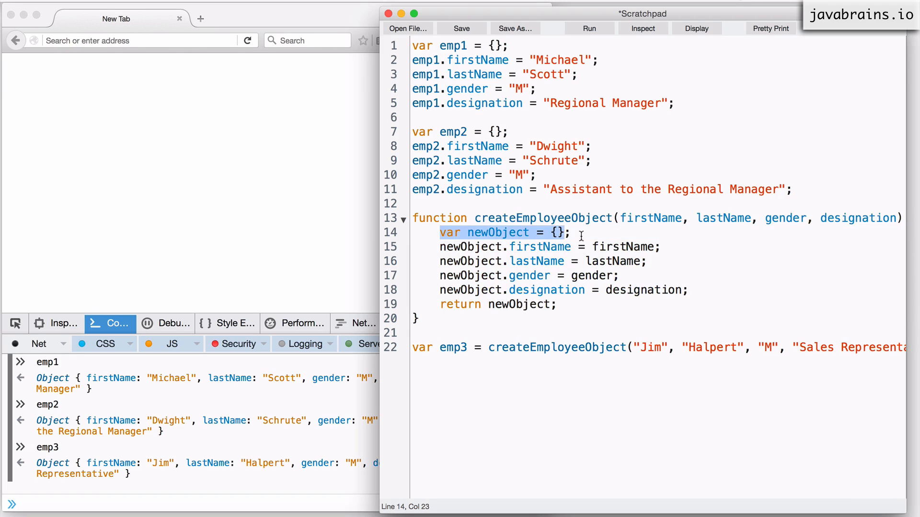
pyautogui.click(570, 232)
pyautogui.moveTo(439, 247); pyautogui.dragTo(690, 290)
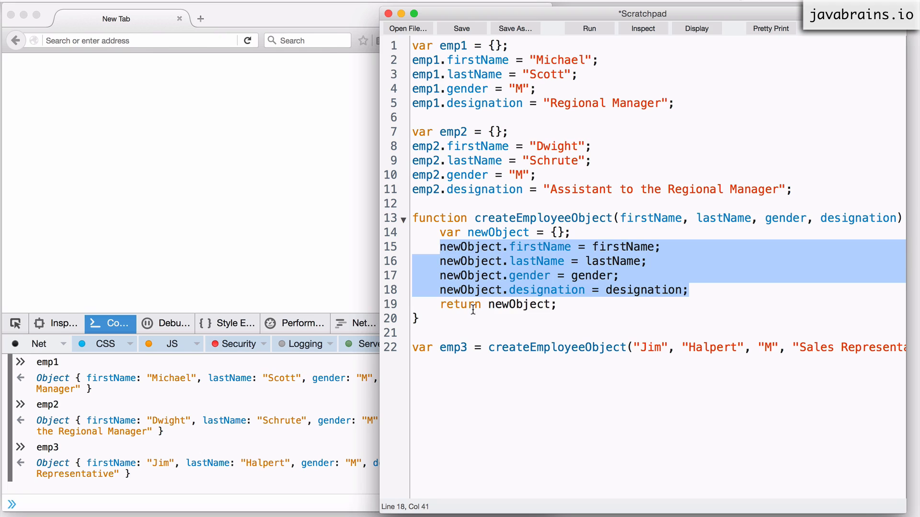
pyautogui.moveTo(441, 304); pyautogui.dragTo(599, 314)
pyautogui.click(600, 305)
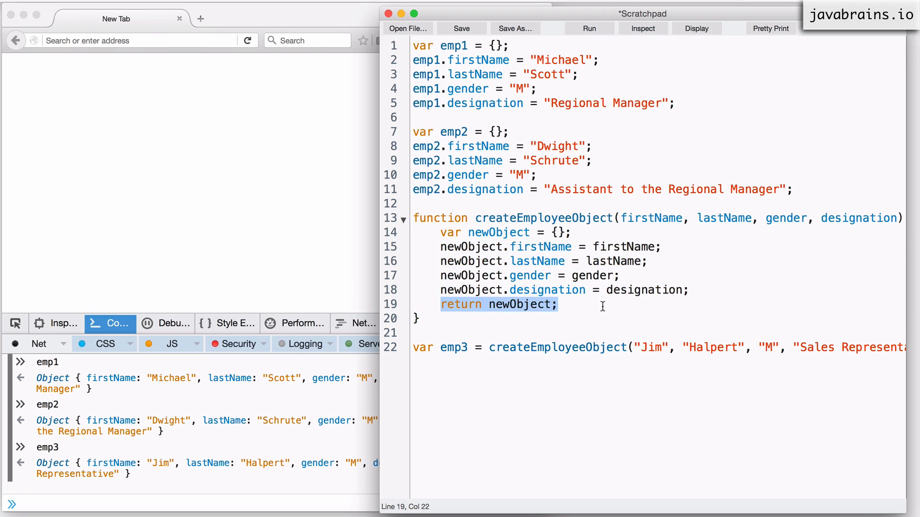
pyautogui.click(481, 319)
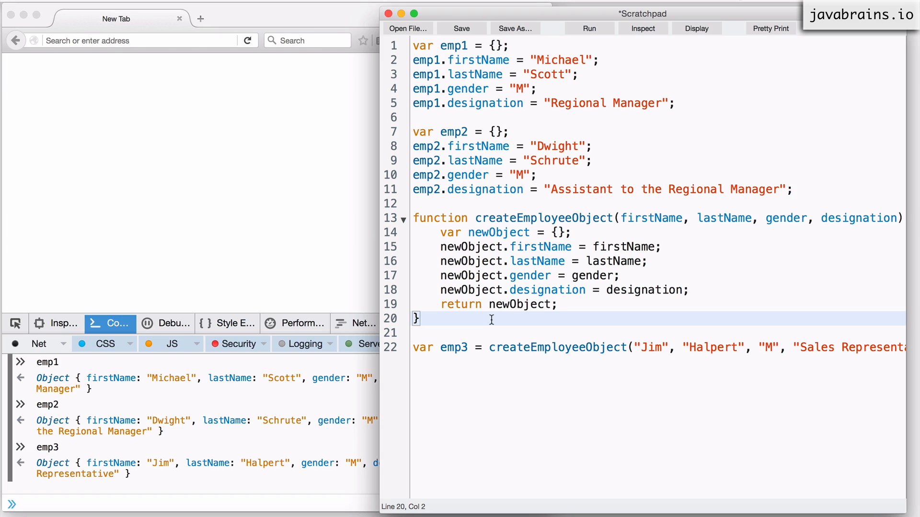
pyautogui.moveTo(421, 318); pyautogui.dragTo(409, 218)
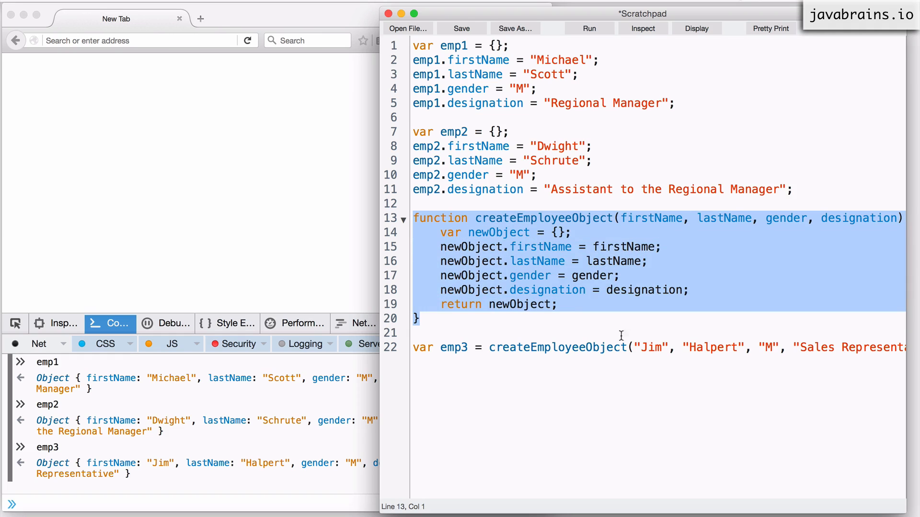
pyautogui.click(531, 317)
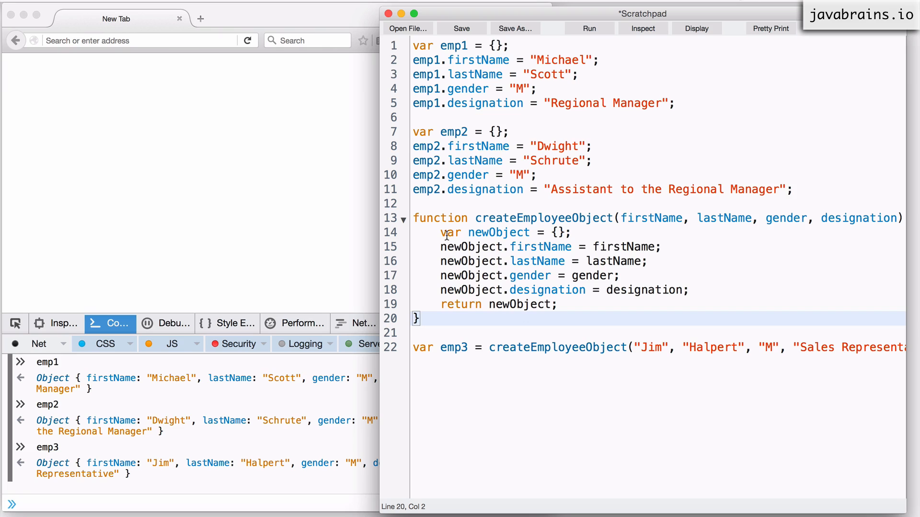
# Step: Repeatedly contrast the var newObject = {} line and the return newObject line against the assignments
pyautogui.moveTo(441, 232); pyautogui.dragTo(572, 232)
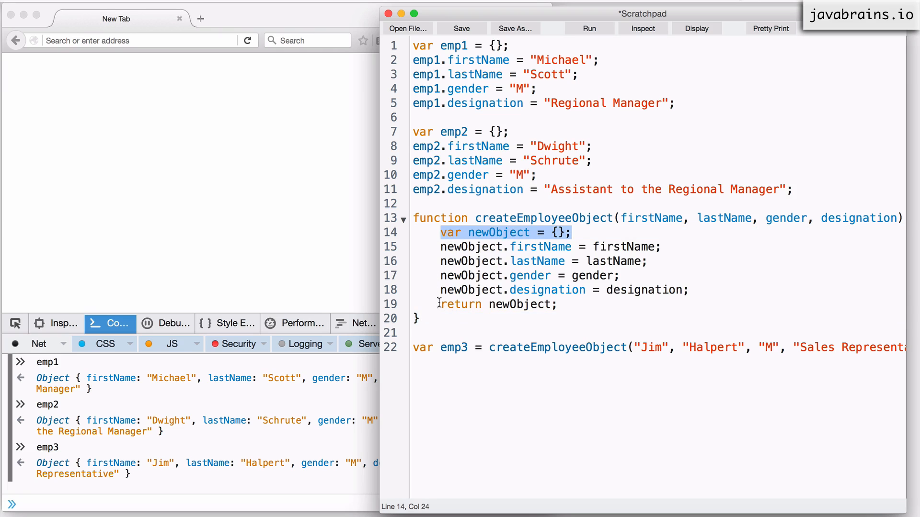
pyautogui.moveTo(440, 304); pyautogui.dragTo(573, 307)
pyautogui.click(580, 305)
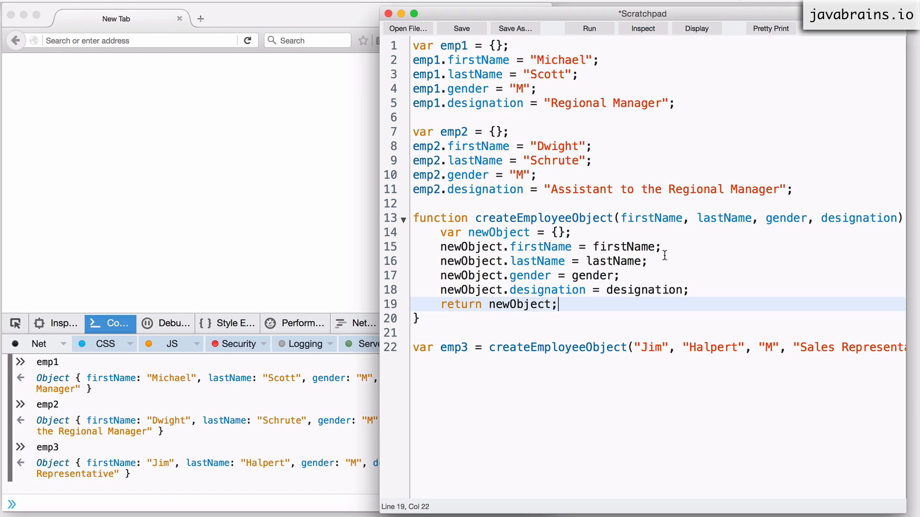
pyautogui.moveTo(441, 232); pyautogui.dragTo(572, 232)
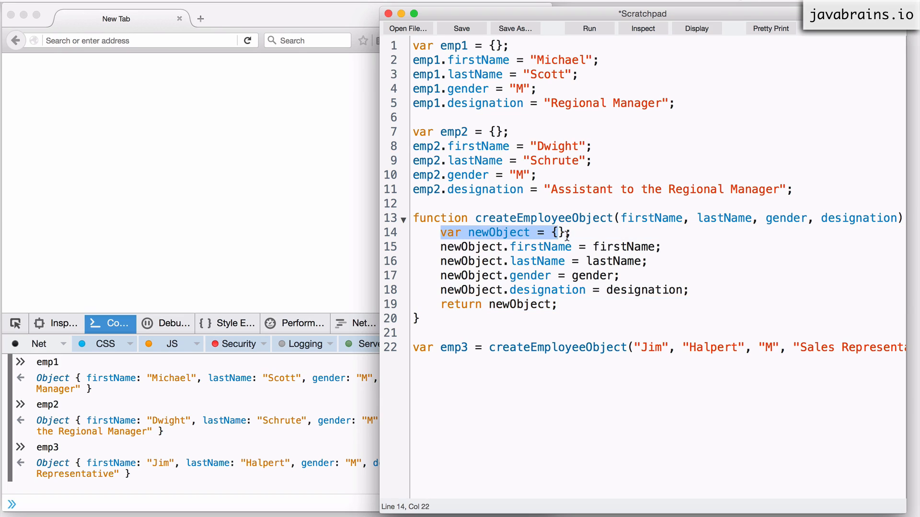
pyautogui.moveTo(441, 304); pyautogui.dragTo(558, 304)
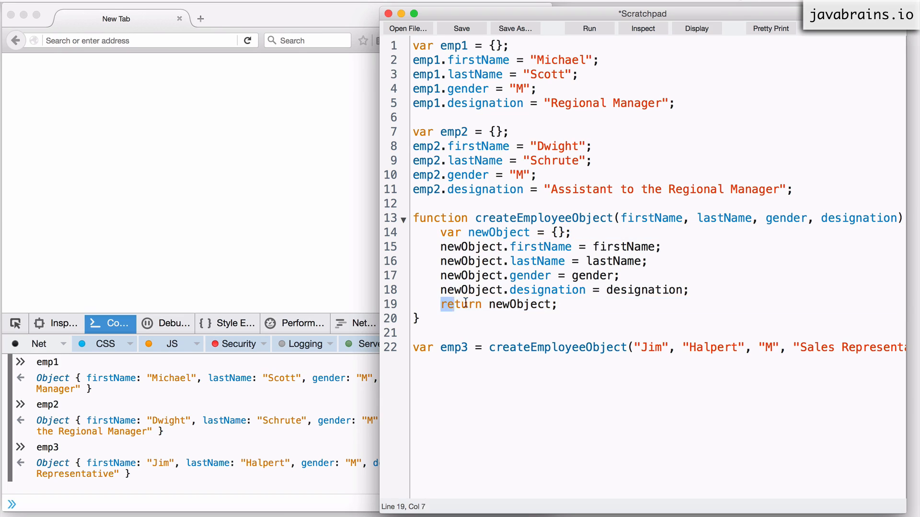
pyautogui.click(514, 264)
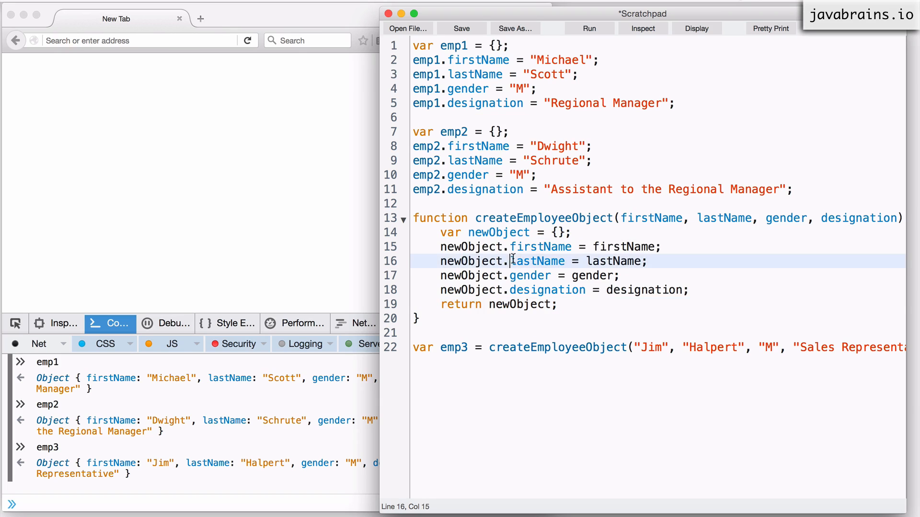
pyautogui.moveTo(441, 246); pyautogui.dragTo(722, 290)
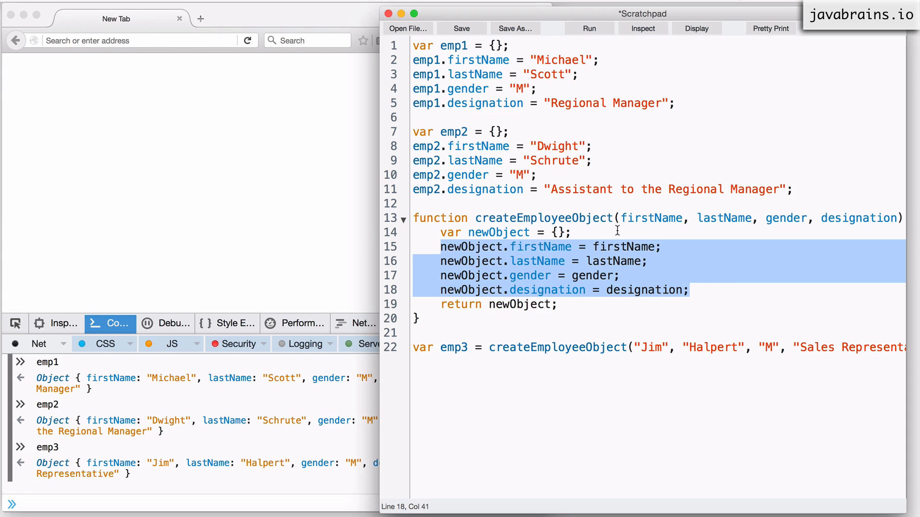
pyautogui.doubleClick(561, 219)
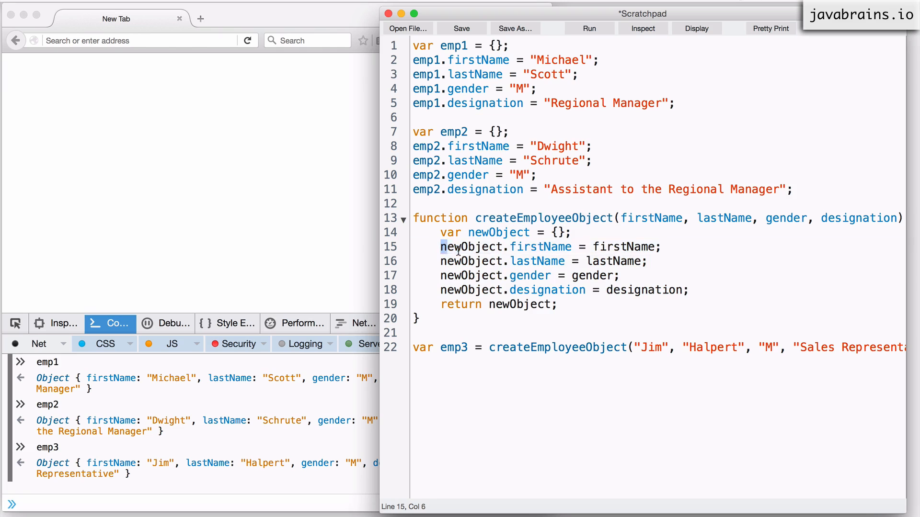
pyautogui.moveTo(440, 247); pyautogui.dragTo(690, 290)
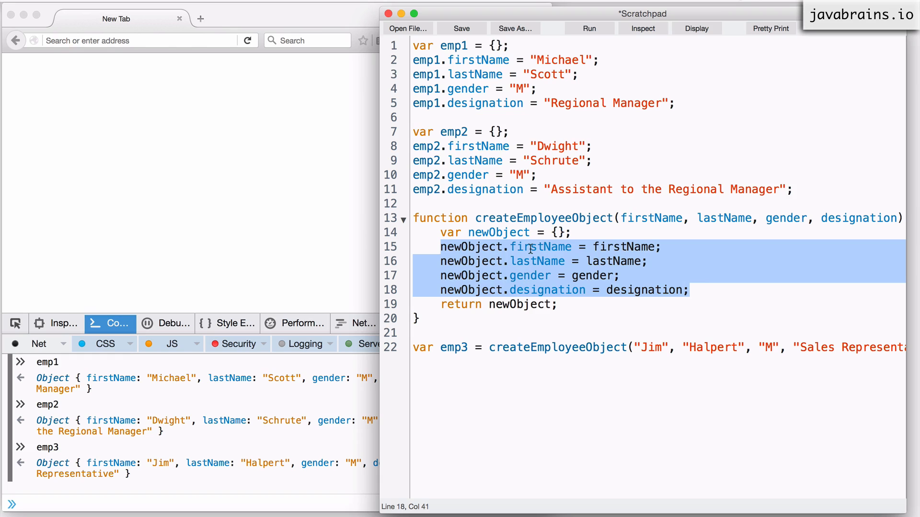
pyautogui.doubleClick(498, 233)
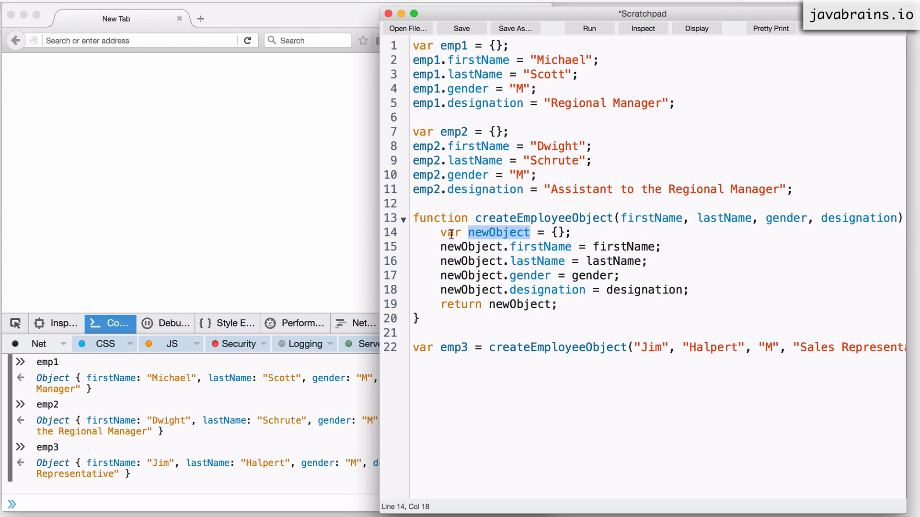
pyautogui.moveTo(440, 232); pyautogui.dragTo(571, 232)
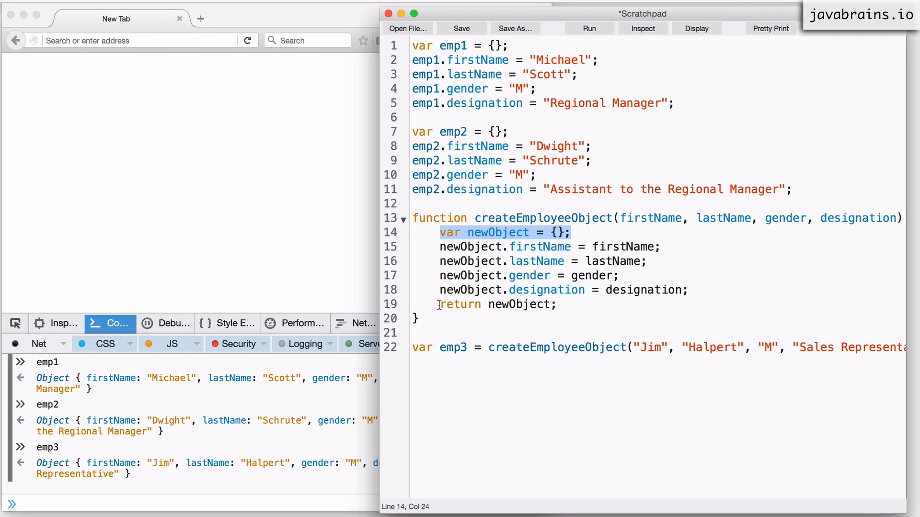
pyautogui.moveTo(438, 304); pyautogui.dragTo(565, 305)
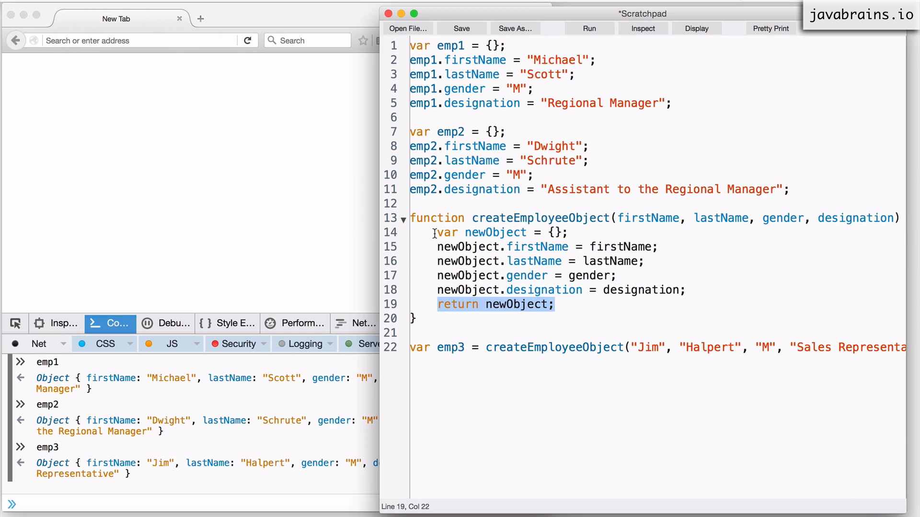
pyautogui.moveTo(437, 230); pyautogui.dragTo(575, 232)
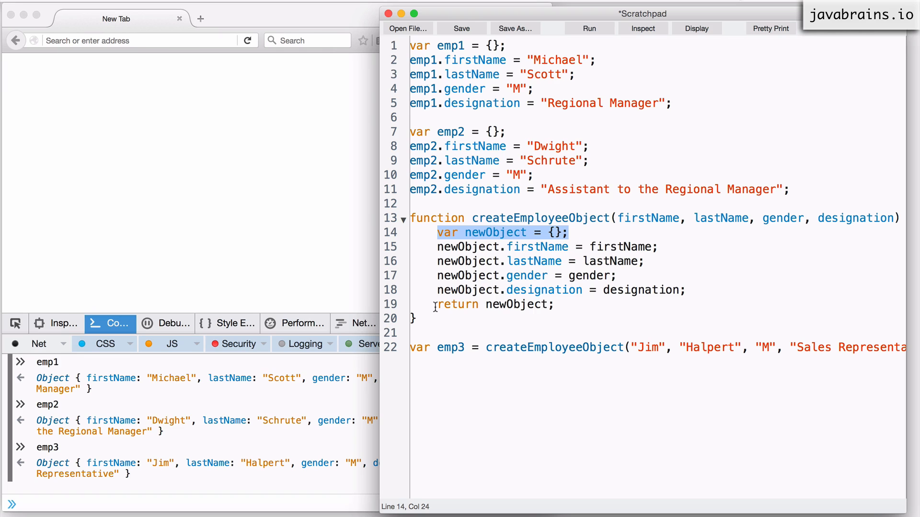
pyautogui.moveTo(437, 304); pyautogui.dragTo(596, 310)
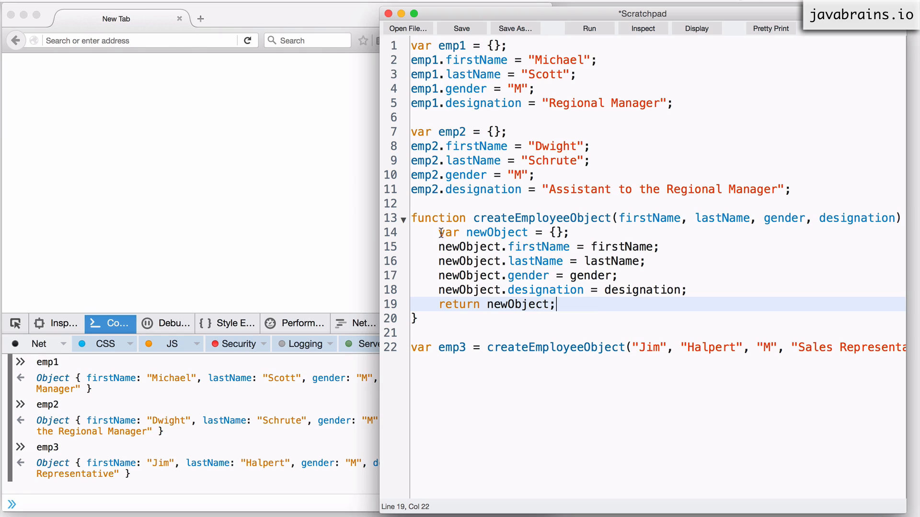
pyautogui.moveTo(439, 233); pyautogui.dragTo(588, 232)
pyautogui.click(601, 232)
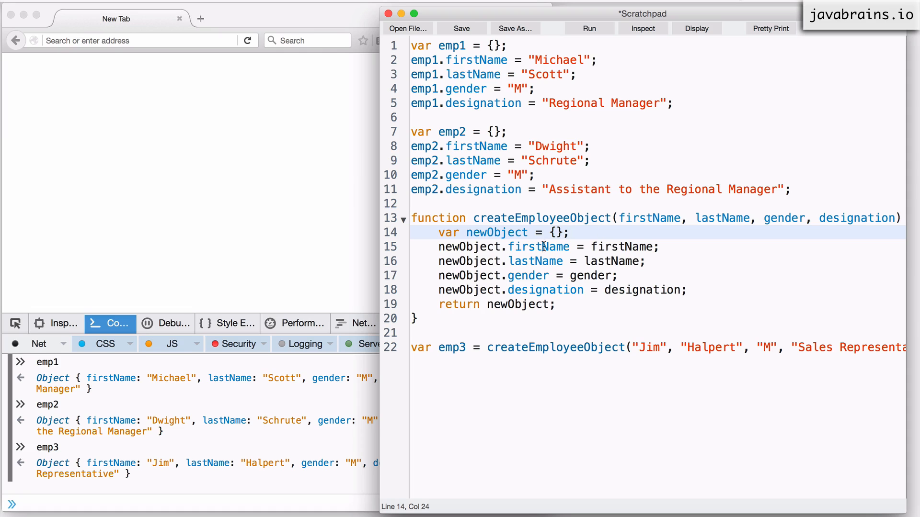
pyautogui.click(590, 303)
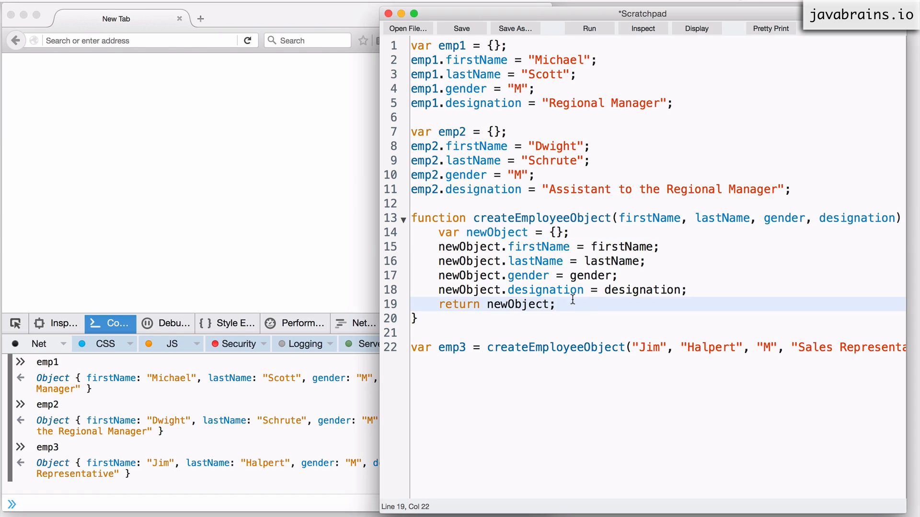
pyautogui.doubleClick(513, 220)
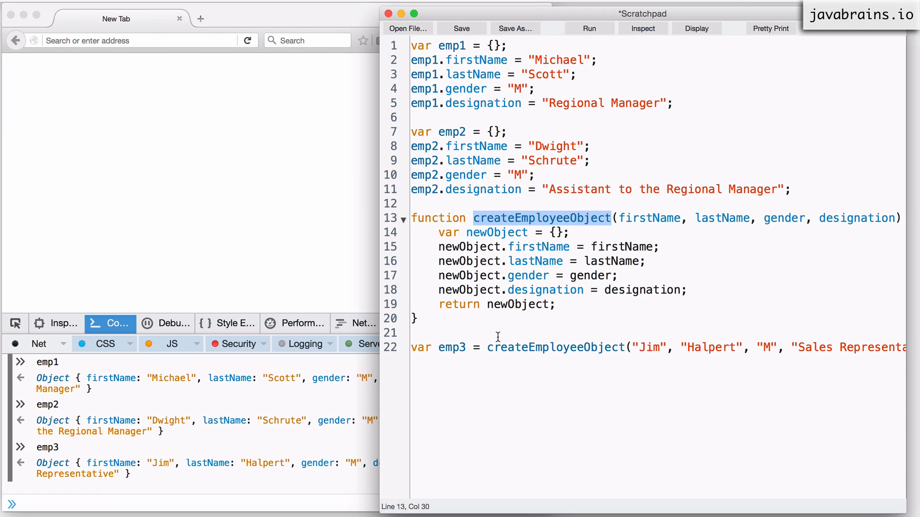
# Step: Insert the new keyword before the createEmployeeObject call that builds emp3 on line 22
pyautogui.doubleClick(517, 348)
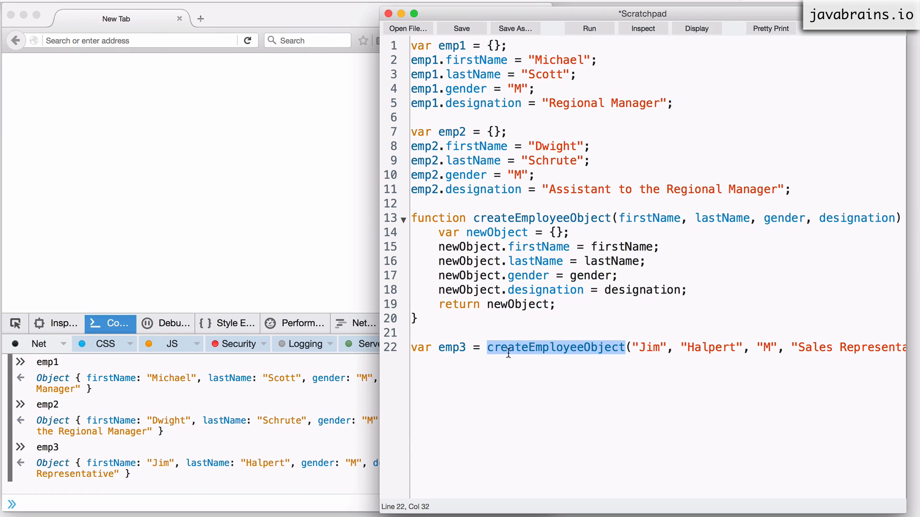
pyautogui.hscroll(1, 507, 353)
pyautogui.click(484, 349)
pyautogui.write('new')
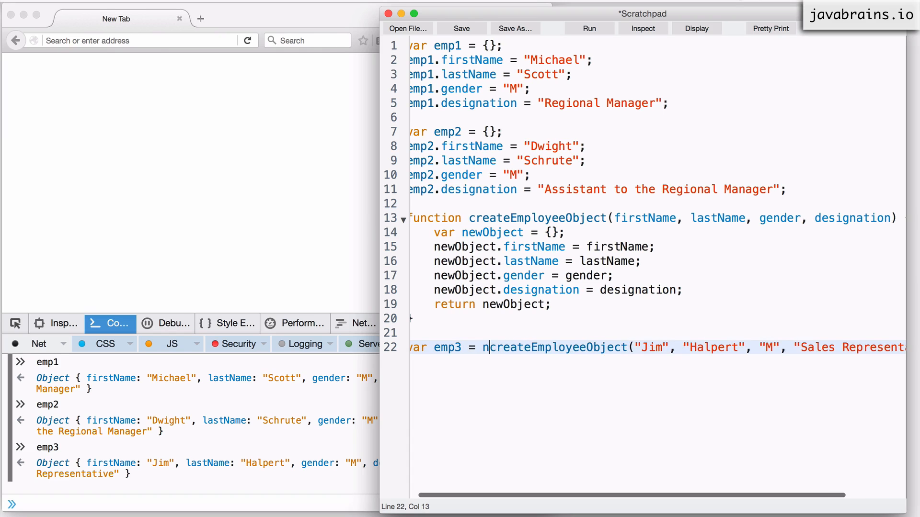
pyautogui.hscroll(-1, 529, 346)
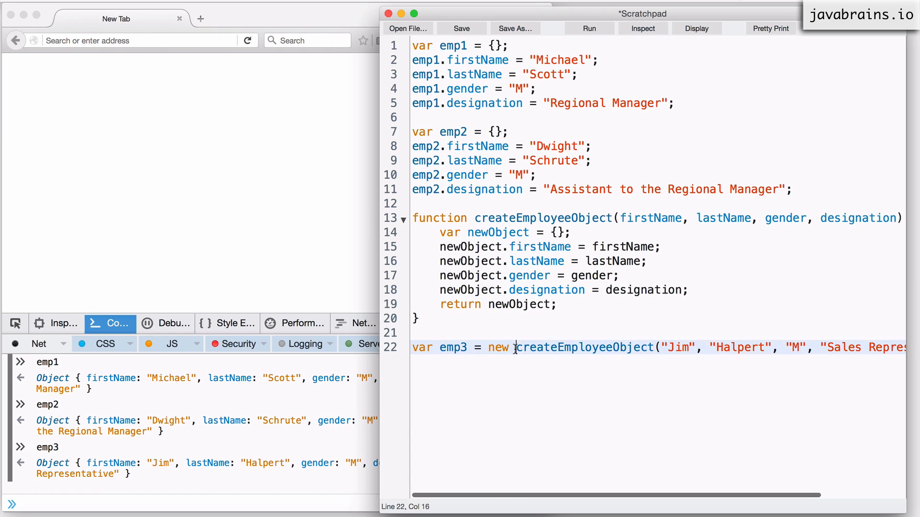
pyautogui.doubleClick(551, 349)
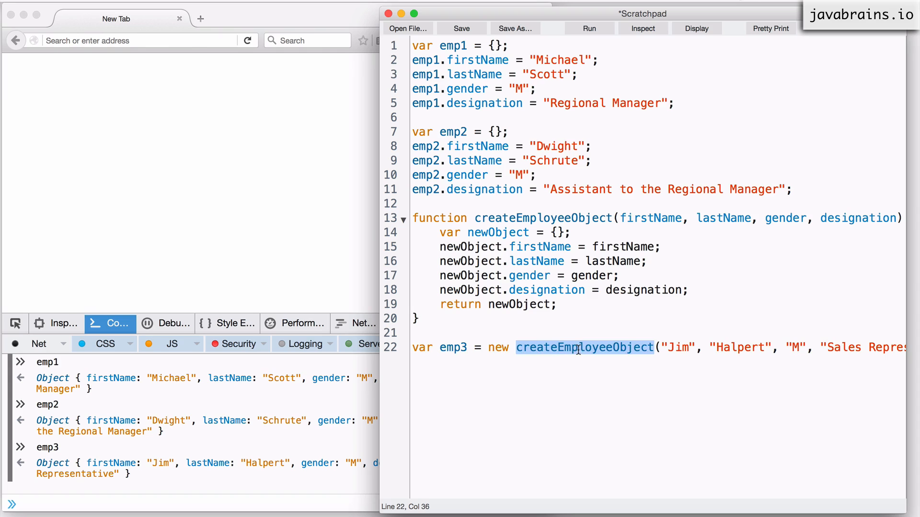
pyautogui.doubleClick(499, 348)
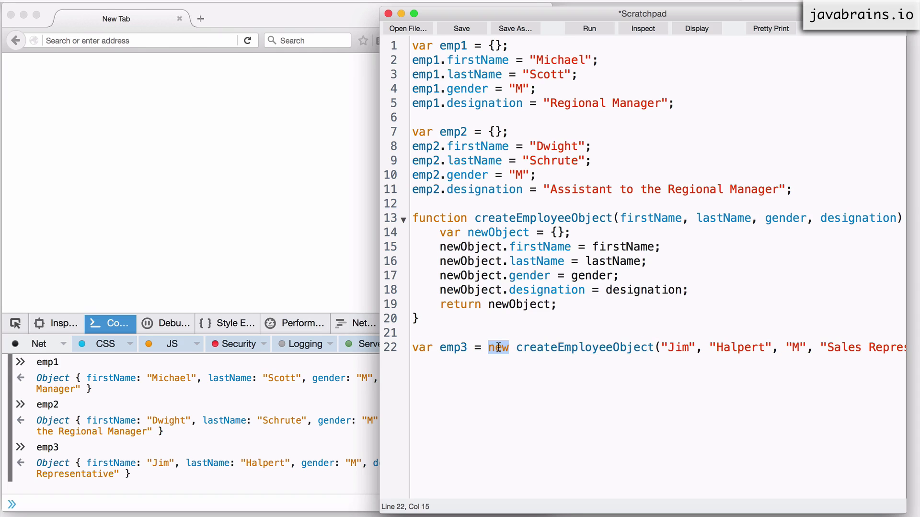
pyautogui.doubleClick(548, 348)
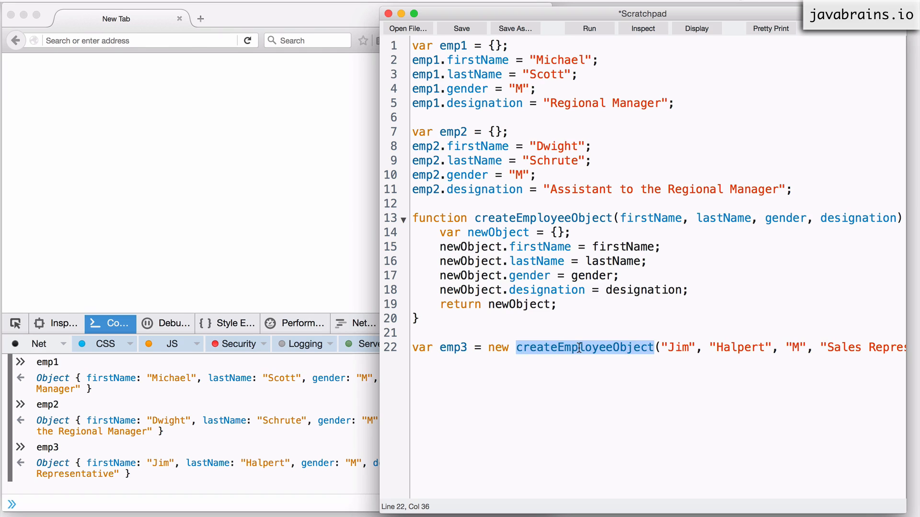
pyautogui.doubleClick(495, 348)
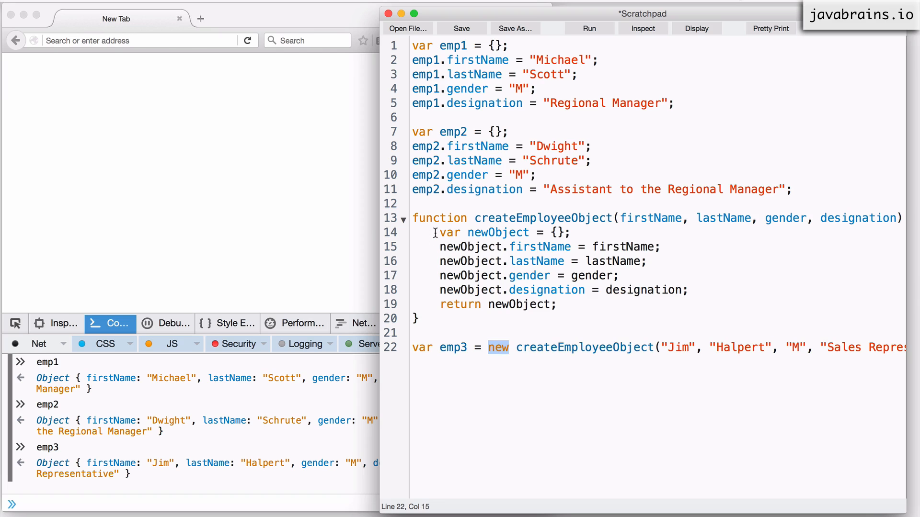
pyautogui.doubleClick(584, 350)
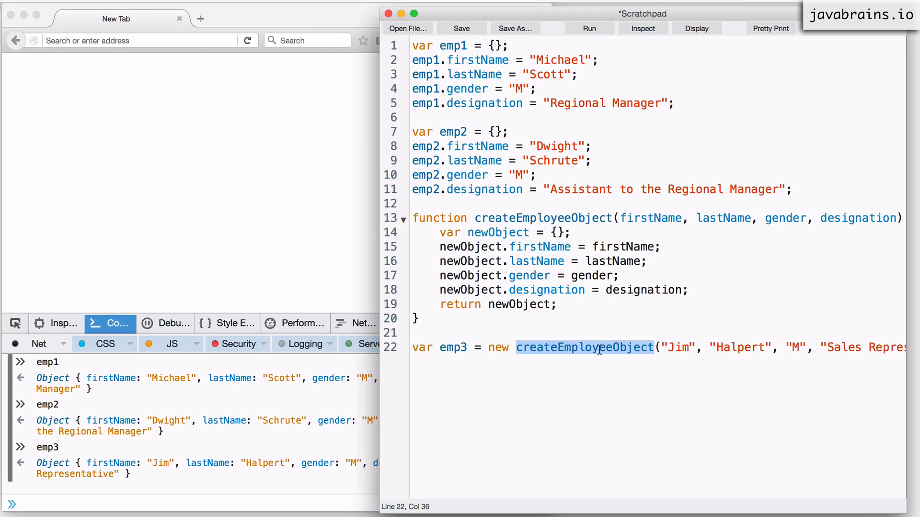
# Step: Delete the newObject declaration and return lines, then restore them with redo
pyautogui.moveTo(441, 233); pyautogui.dragTo(571, 233)
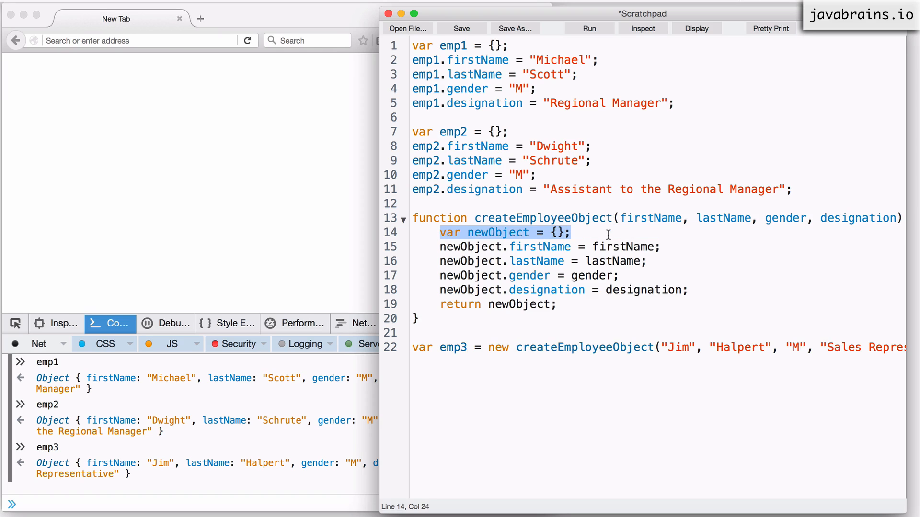
pyautogui.moveTo(440, 305); pyautogui.dragTo(558, 305)
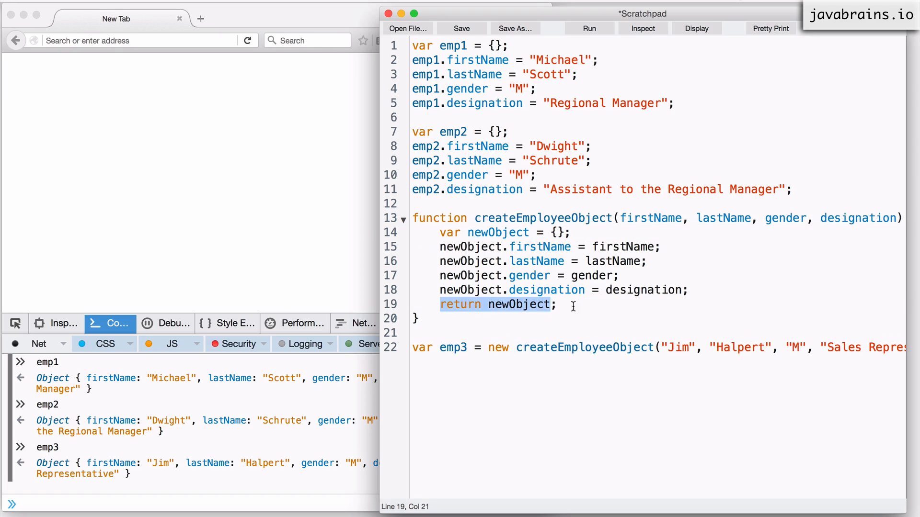
pyautogui.moveTo(440, 233); pyautogui.dragTo(571, 233)
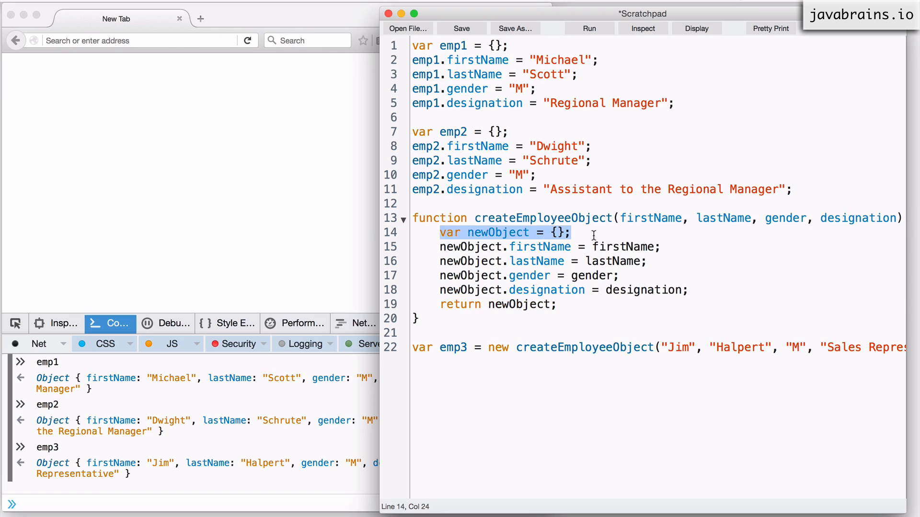
pyautogui.press('BackSpace')
pyautogui.press('Down')
pyautogui.press('Down')
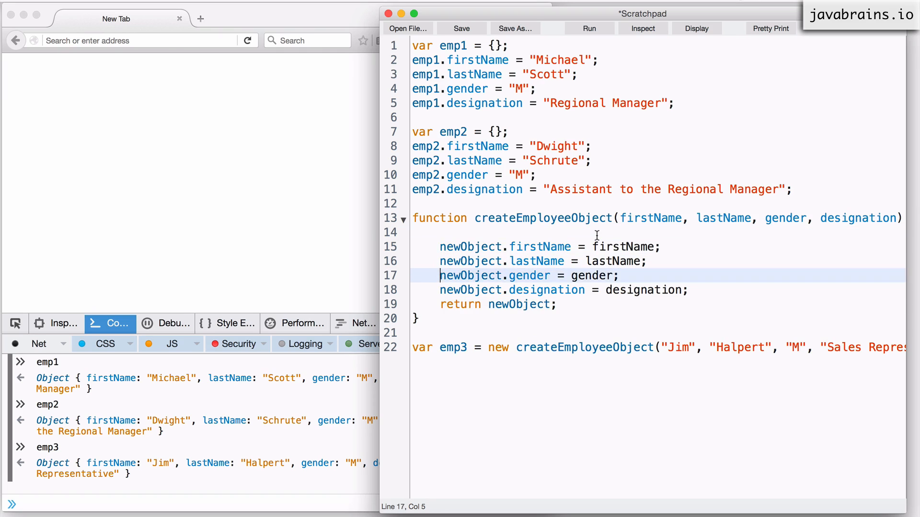
pyautogui.press('Down')
pyautogui.press('Down')
pyautogui.press('Down')
pyautogui.hotkey('shift', 'End')
pyautogui.press('BackSpace')
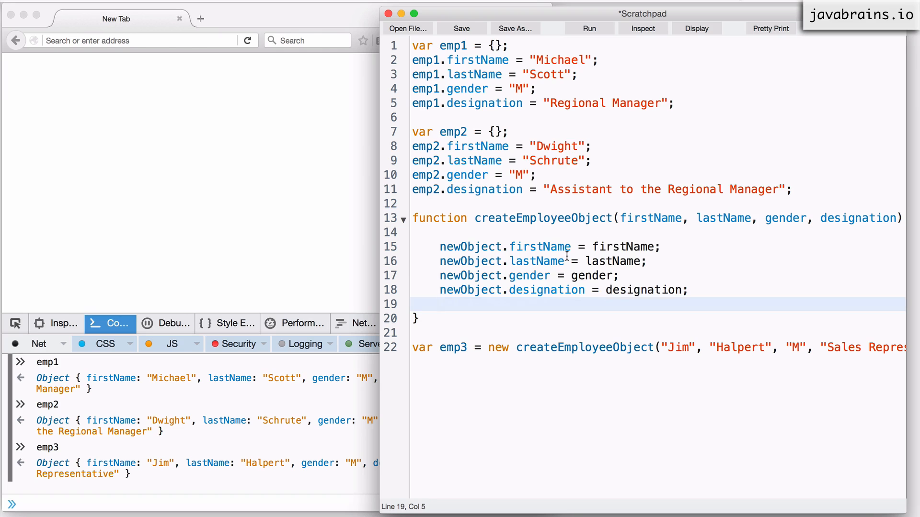
pyautogui.click(565, 258)
pyautogui.moveTo(440, 246); pyautogui.dragTo(688, 290)
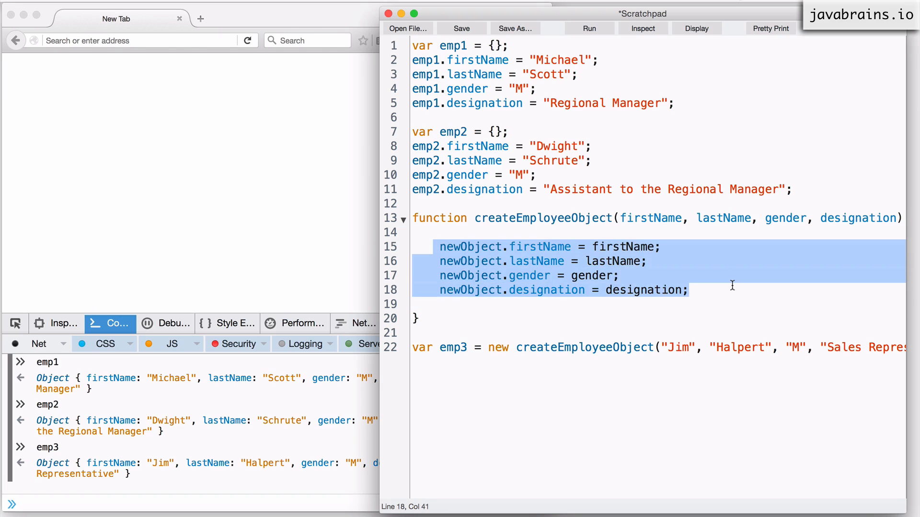
pyautogui.click(564, 234)
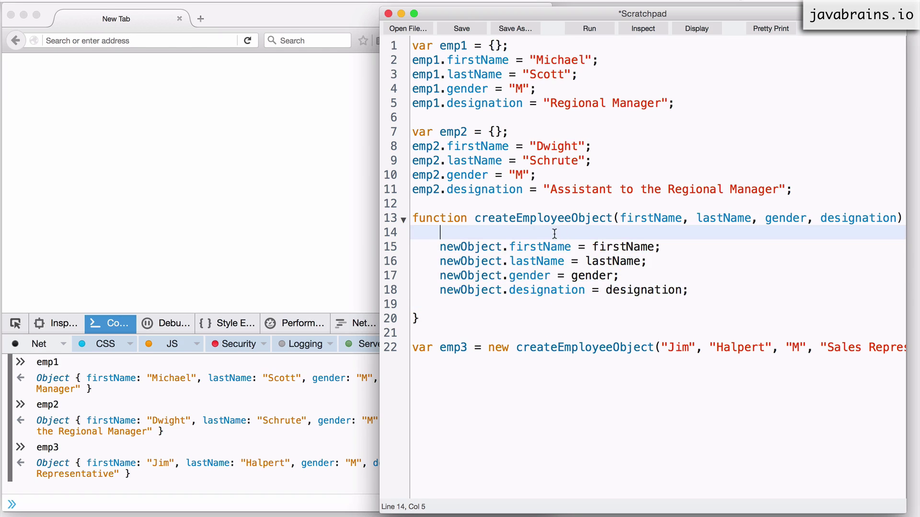
pyautogui.click(485, 303)
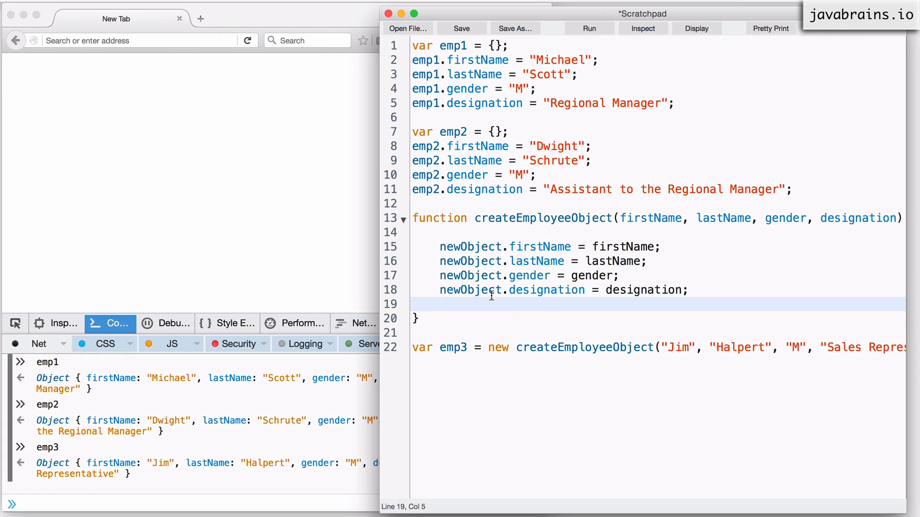
pyautogui.press('super+shift+z')
pyautogui.press('super+shift+z')
pyautogui.click(516, 276)
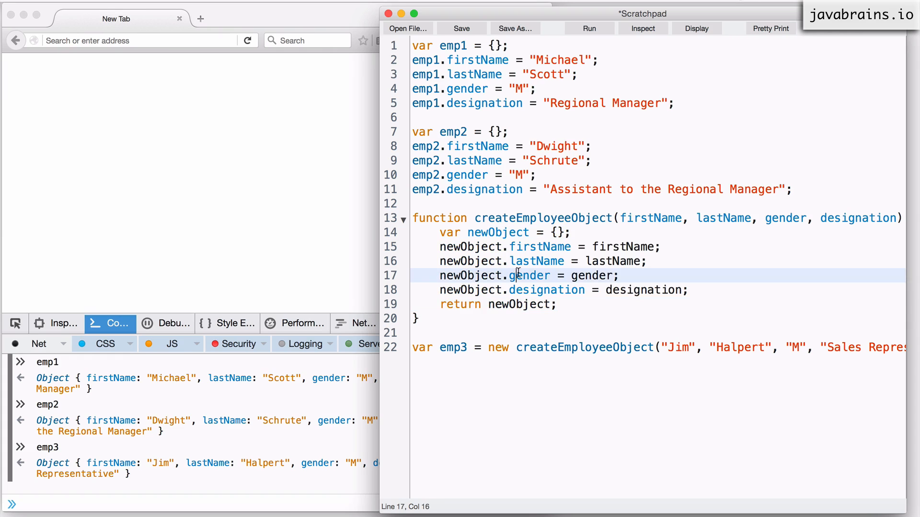
# Step: Emphasize the new keyword and the createEmployeeObject name in the emp3 call
pyautogui.doubleClick(500, 349)
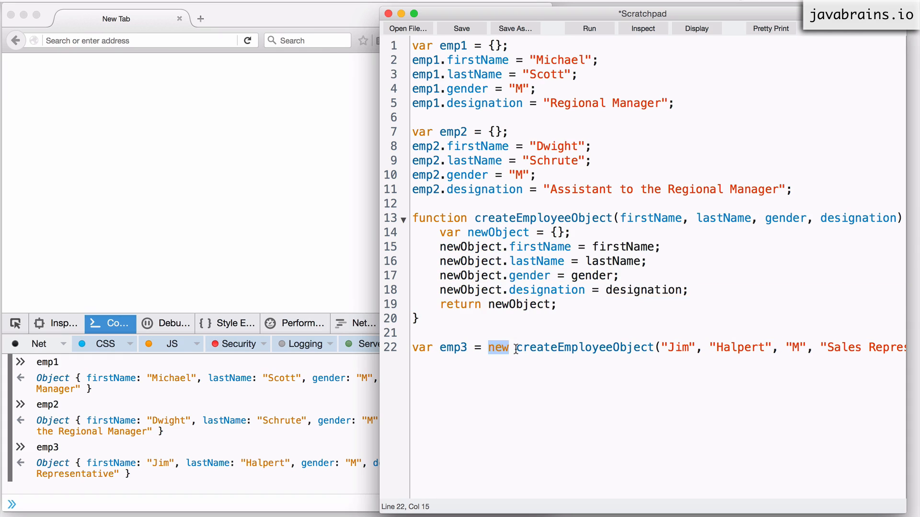
pyautogui.doubleClick(541, 348)
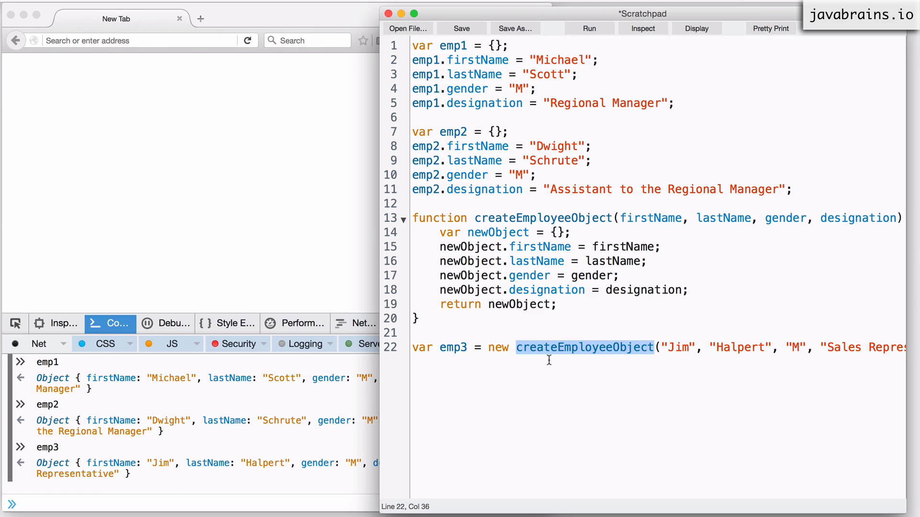
pyautogui.doubleClick(501, 352)
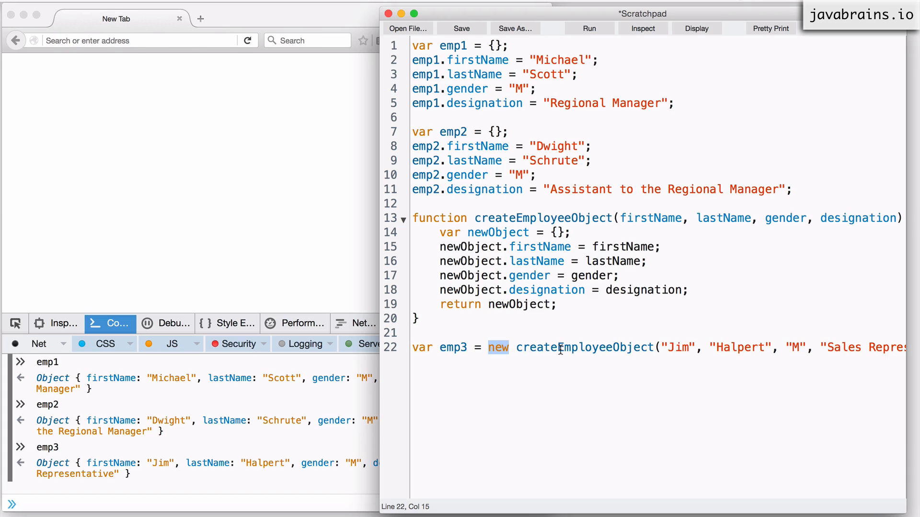
pyautogui.doubleClick(561, 349)
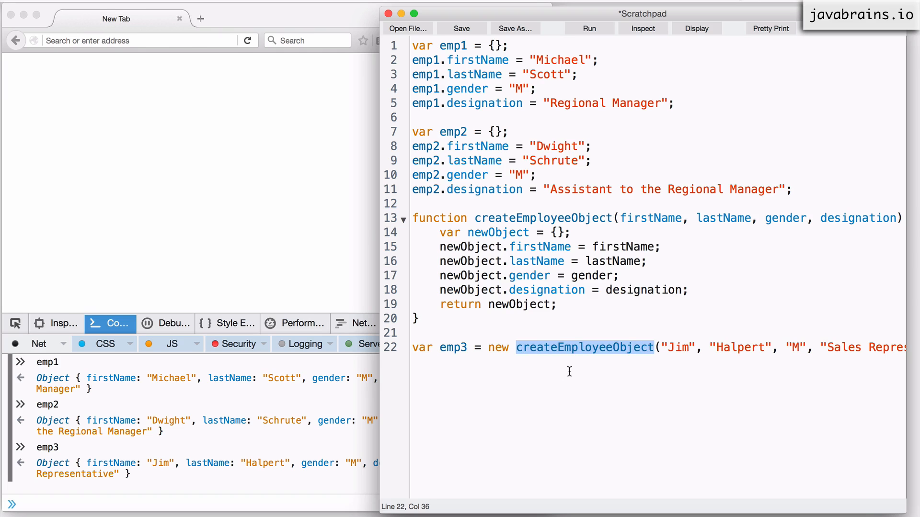
pyautogui.doubleClick(497, 348)
pyautogui.doubleClick(528, 350)
pyautogui.doubleClick(499, 348)
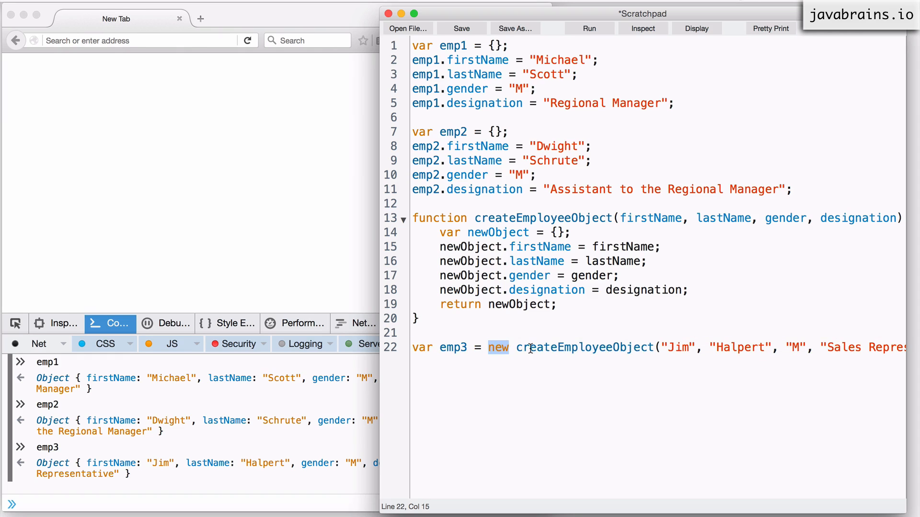
pyautogui.doubleClick(531, 350)
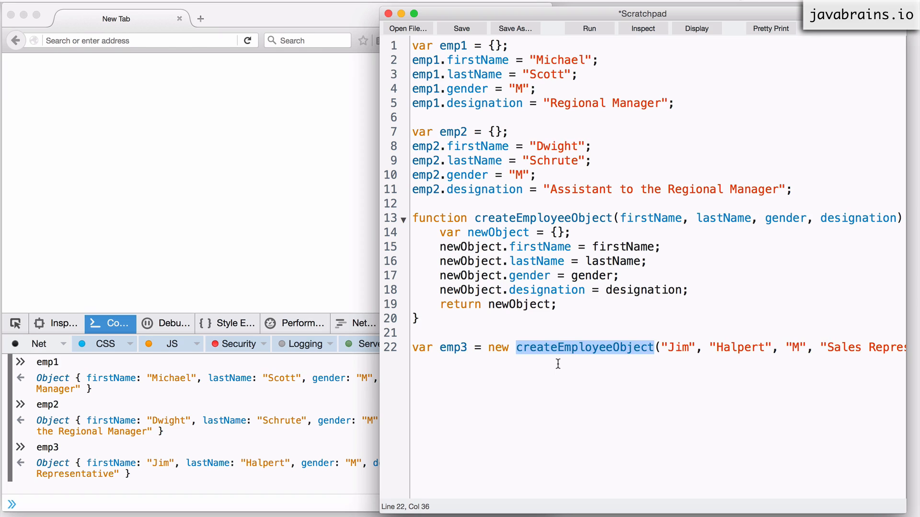
# Step: Comment out the declaration line and the return newObject line with '// '
pyautogui.click(439, 233)
pyautogui.write('//')
pyautogui.press('Down')
pyautogui.press('Down')
pyautogui.press('Down')
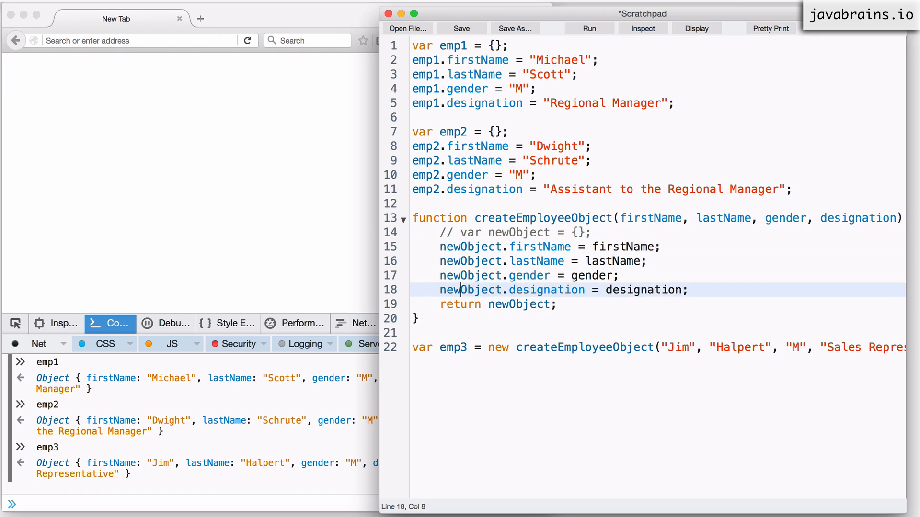
pyautogui.press('Down')
pyautogui.press('Down')
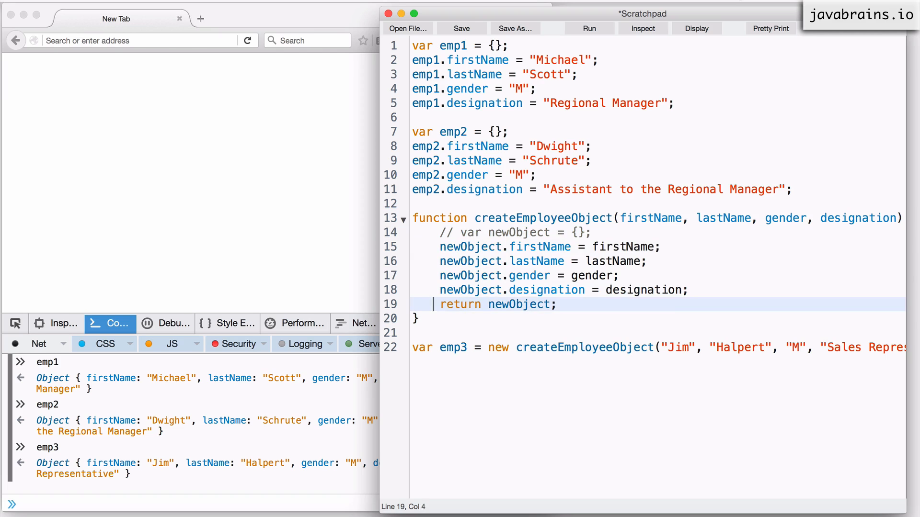
pyautogui.write('//')
pyautogui.click(598, 233)
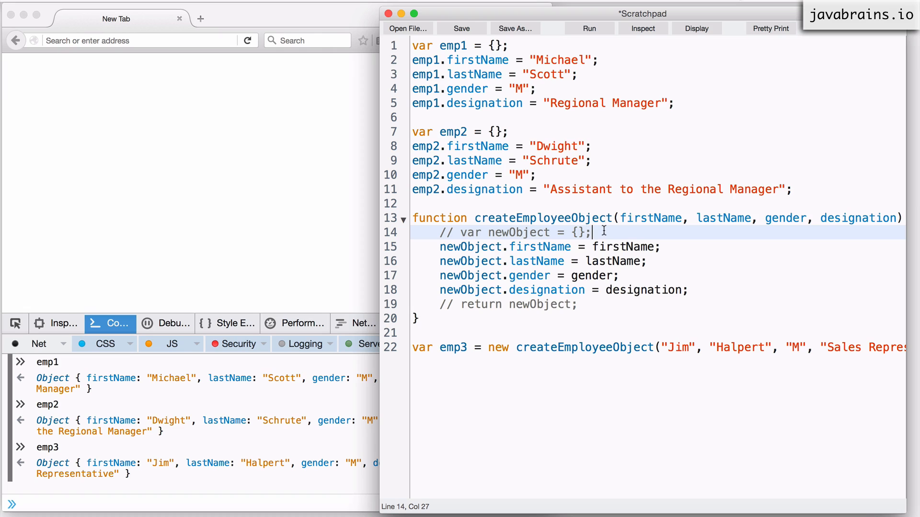
pyautogui.hscroll(2, 605, 231)
pyautogui.hscroll(1, 604, 231)
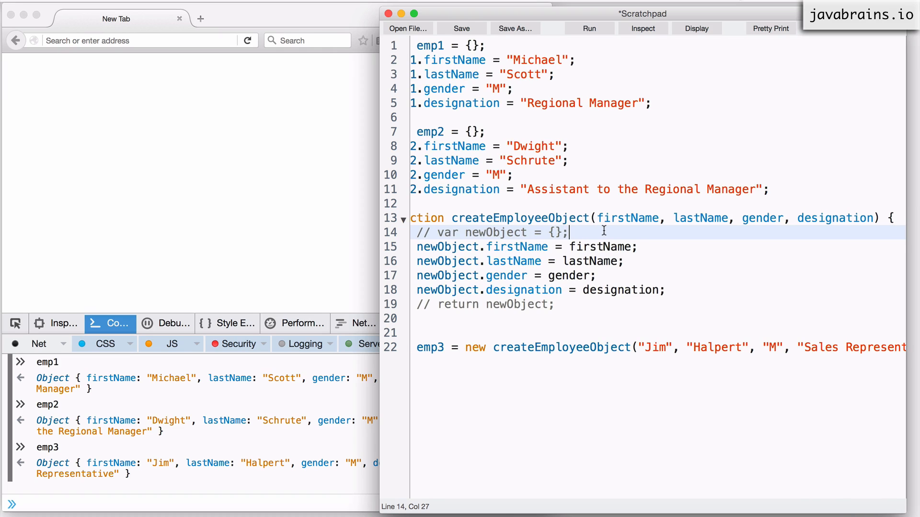
pyautogui.hscroll(-1, 605, 230)
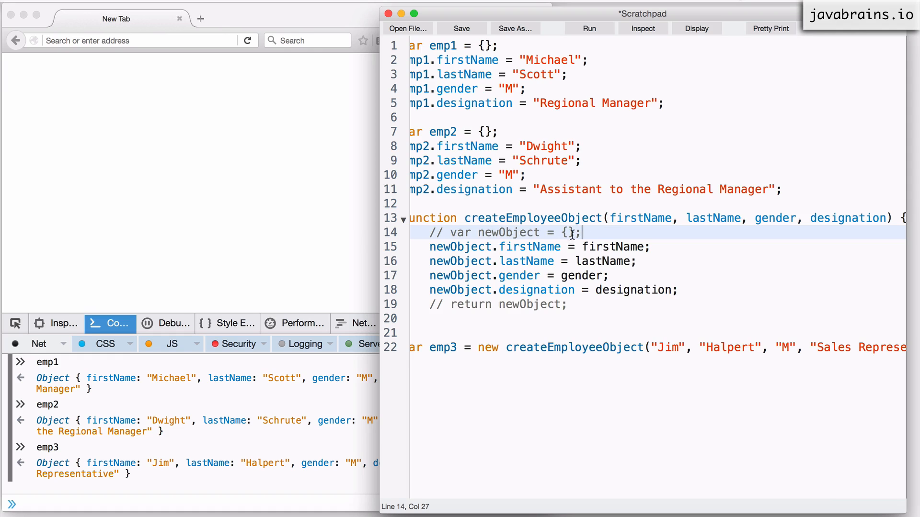
pyautogui.doubleClick(466, 246)
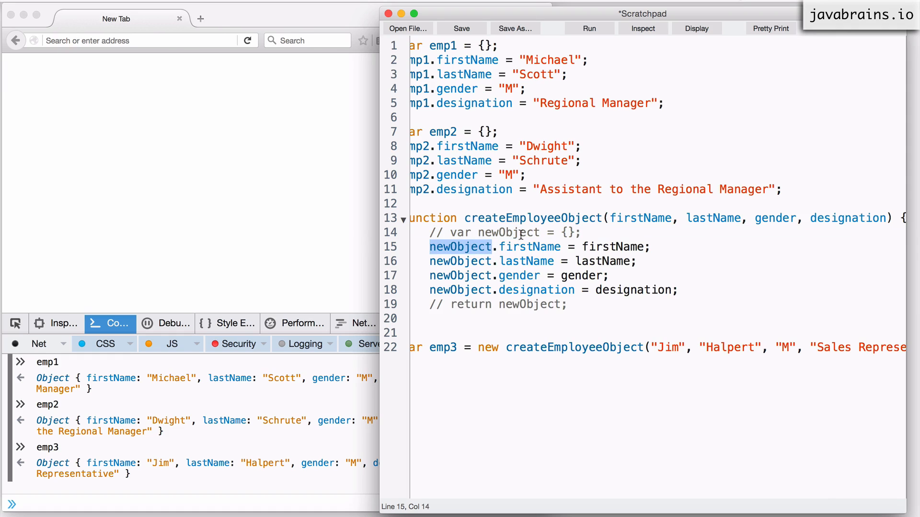
pyautogui.click(581, 232)
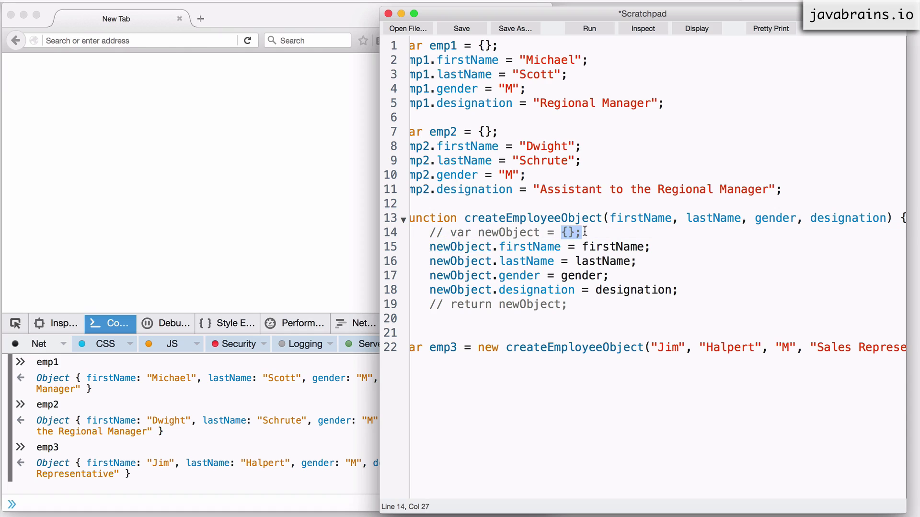
pyautogui.doubleClick(513, 232)
pyautogui.write('this')
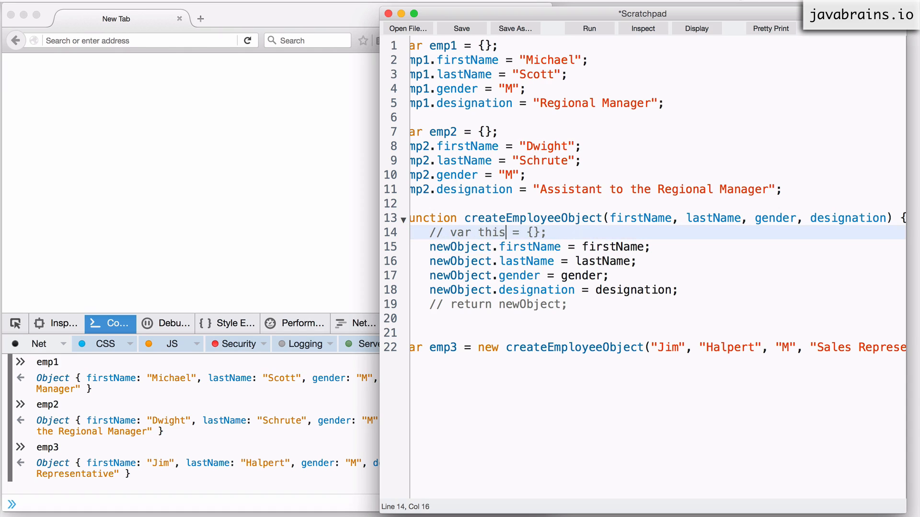
pyautogui.moveTo(451, 232); pyautogui.dragTo(546, 232)
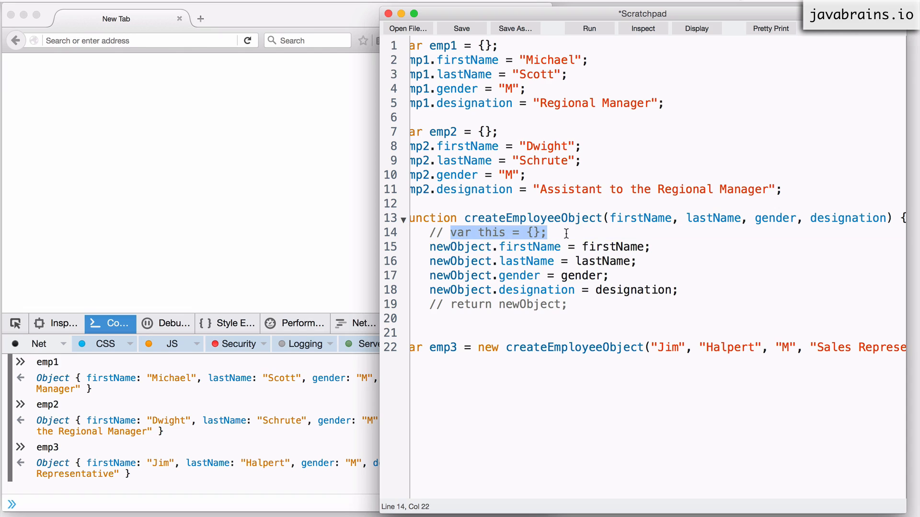
pyautogui.click(565, 233)
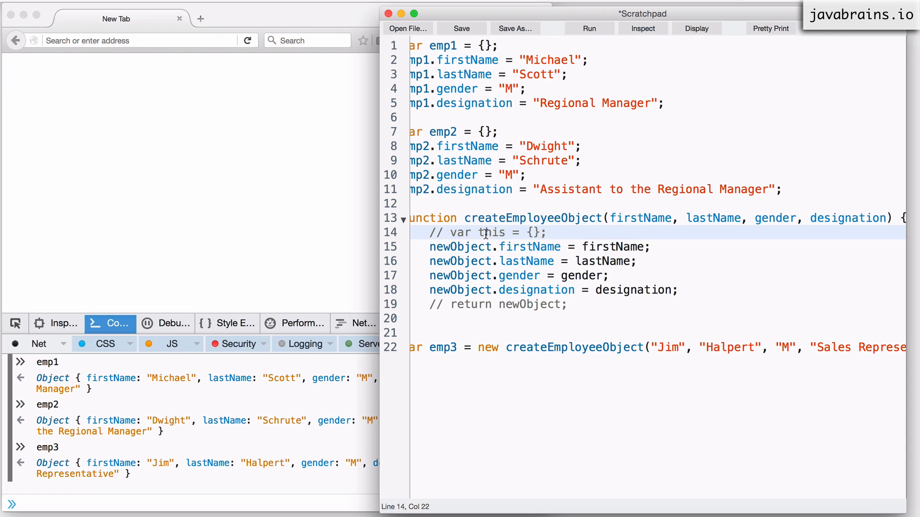
pyautogui.doubleClick(517, 303)
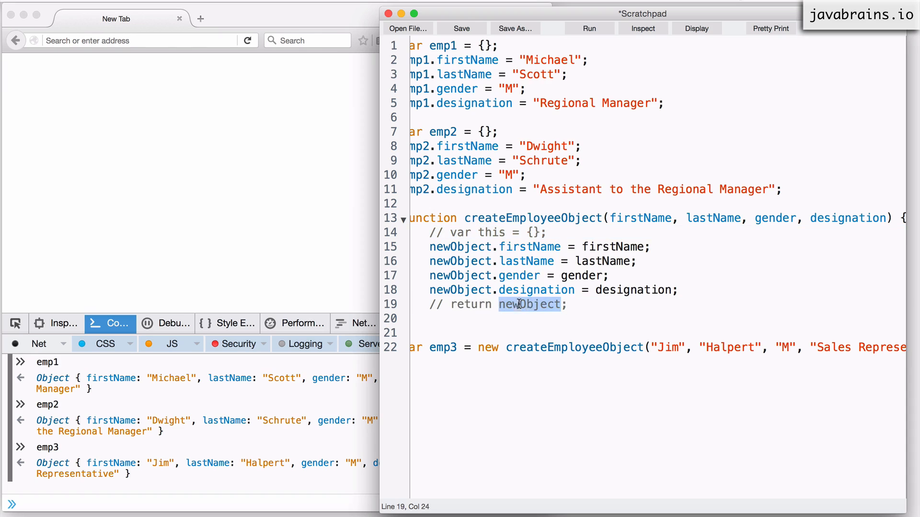
pyautogui.write('this')
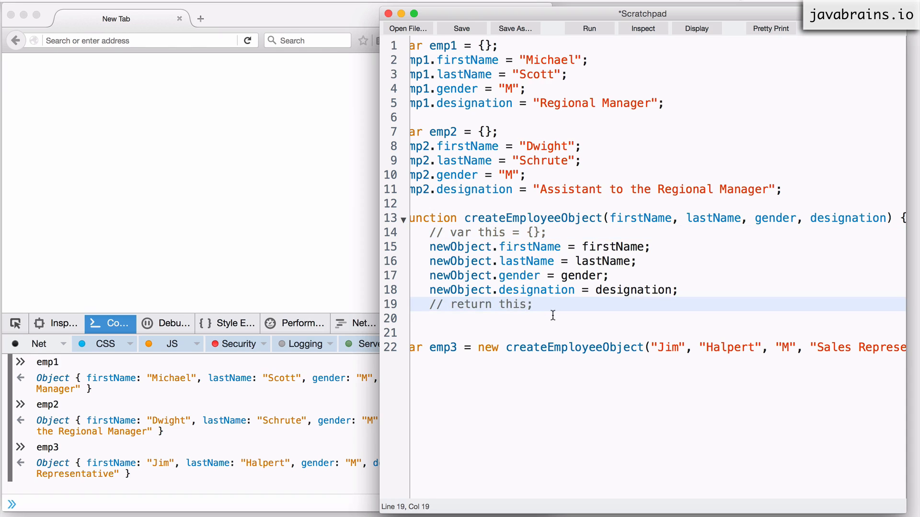
pyautogui.click(540, 305)
pyautogui.hscroll(-2, 546, 302)
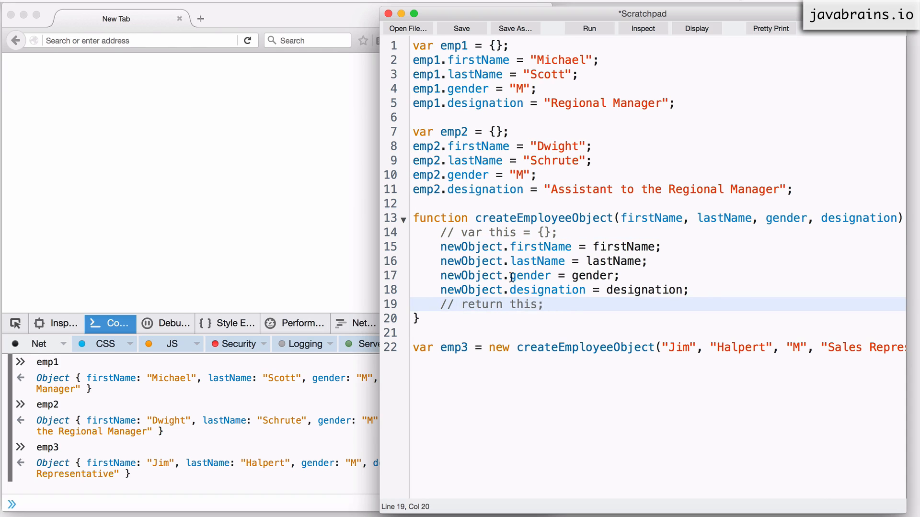
pyautogui.moveTo(439, 233); pyautogui.dragTo(560, 236)
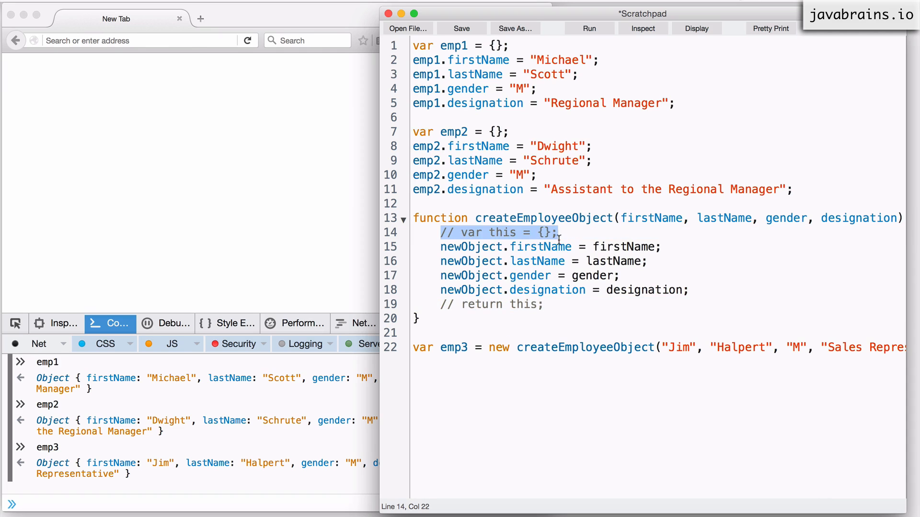
pyautogui.moveTo(440, 303); pyautogui.dragTo(554, 304)
pyautogui.click(568, 305)
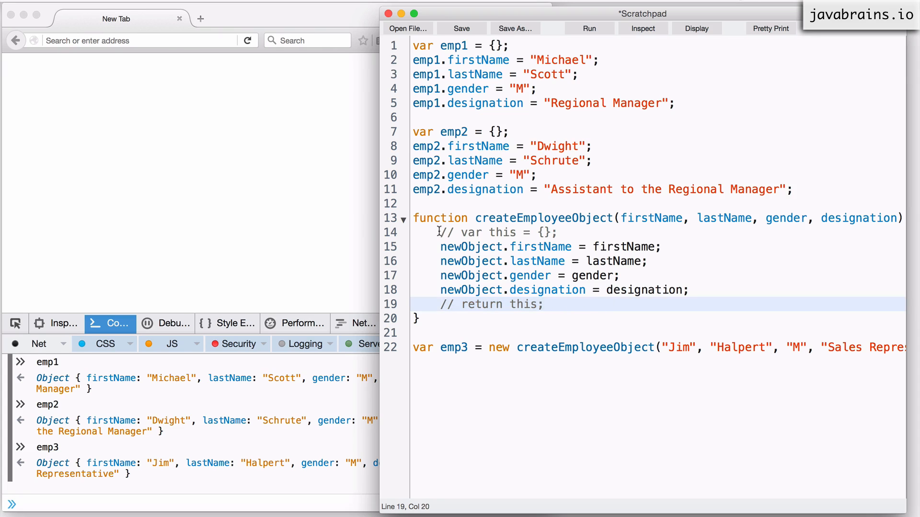
pyautogui.moveTo(439, 233); pyautogui.dragTo(560, 232)
pyautogui.moveTo(439, 304); pyautogui.dragTo(547, 303)
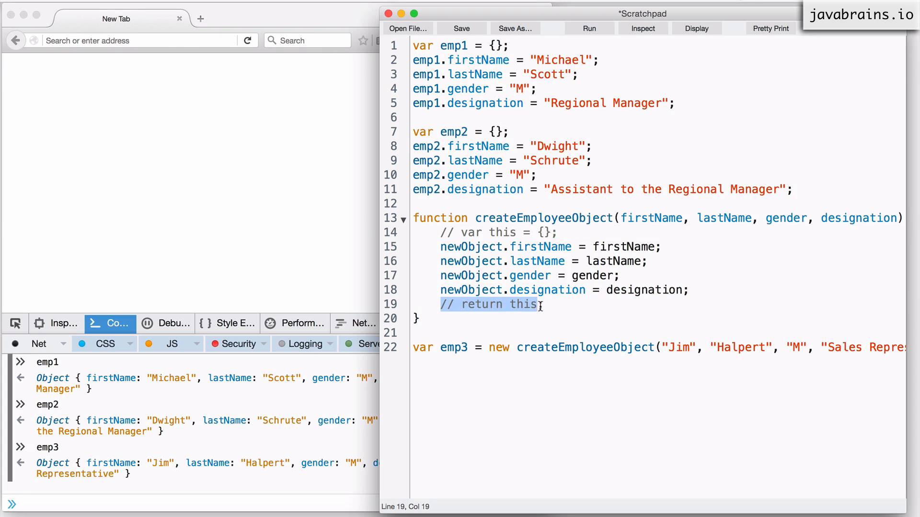
pyautogui.click(552, 305)
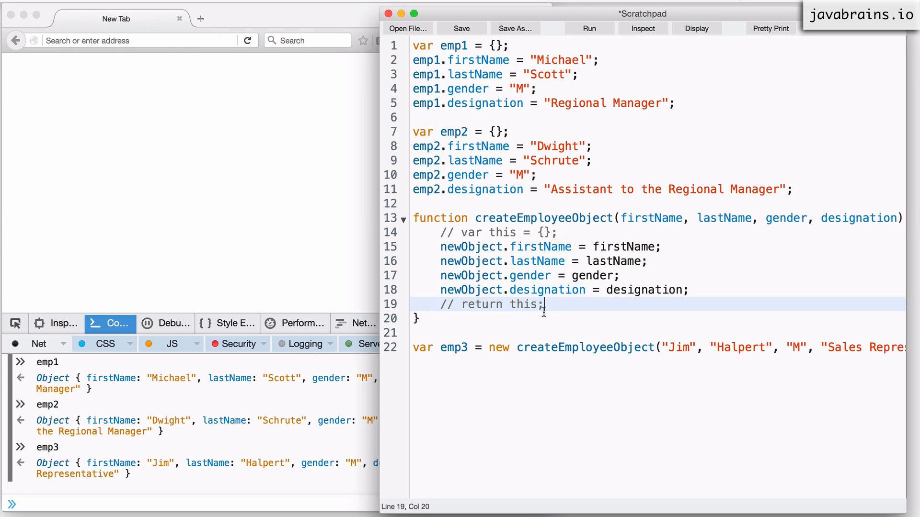
pyautogui.doubleClick(499, 347)
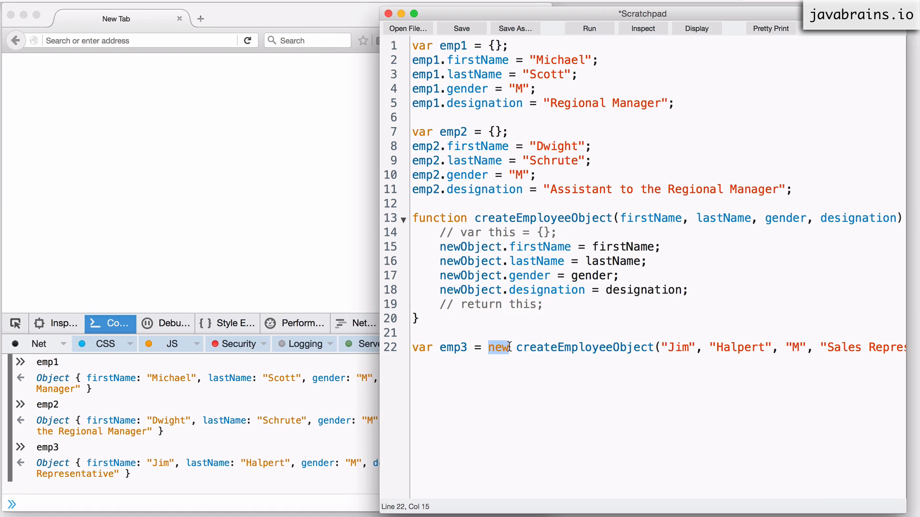
pyautogui.doubleClick(525, 304)
pyautogui.click(545, 304)
pyautogui.moveTo(441, 247); pyautogui.dragTo(708, 291)
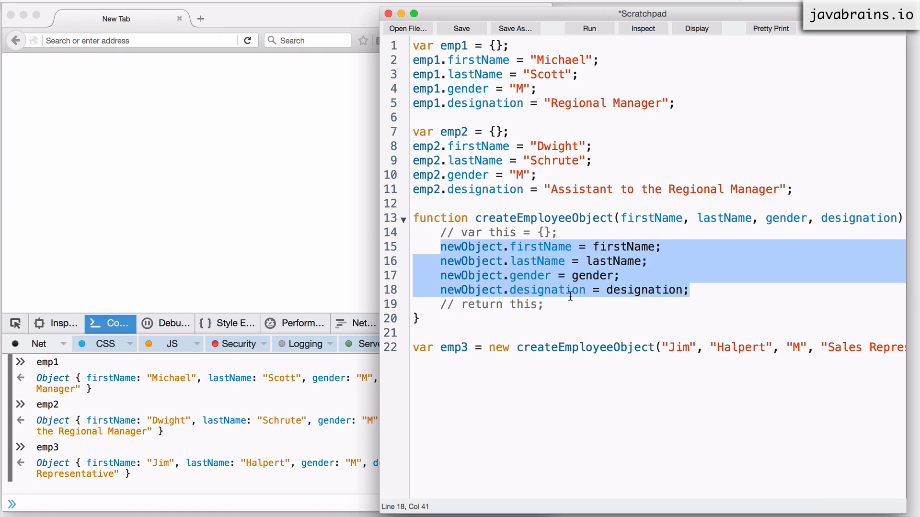
# Step: Replace newObject with this in the firstName, lastName, gender and designation assignments
pyautogui.click(461, 248)
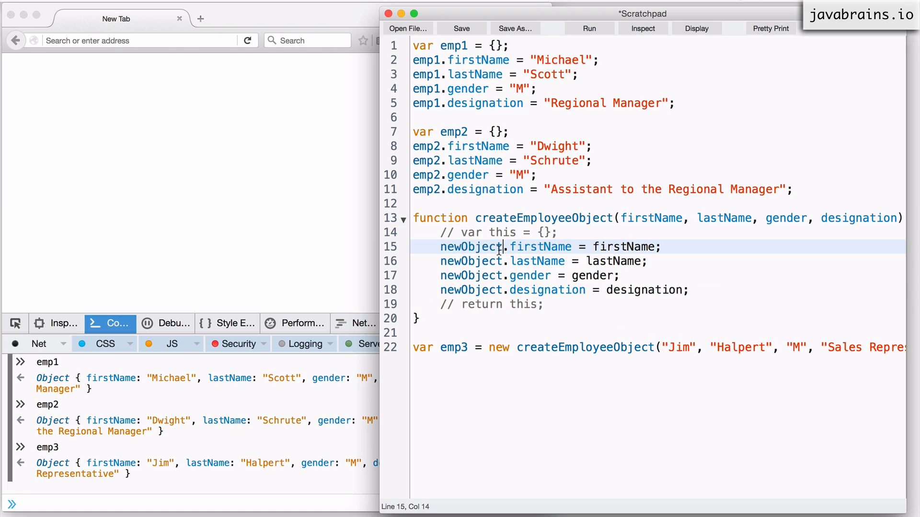
pyautogui.doubleClick(460, 249)
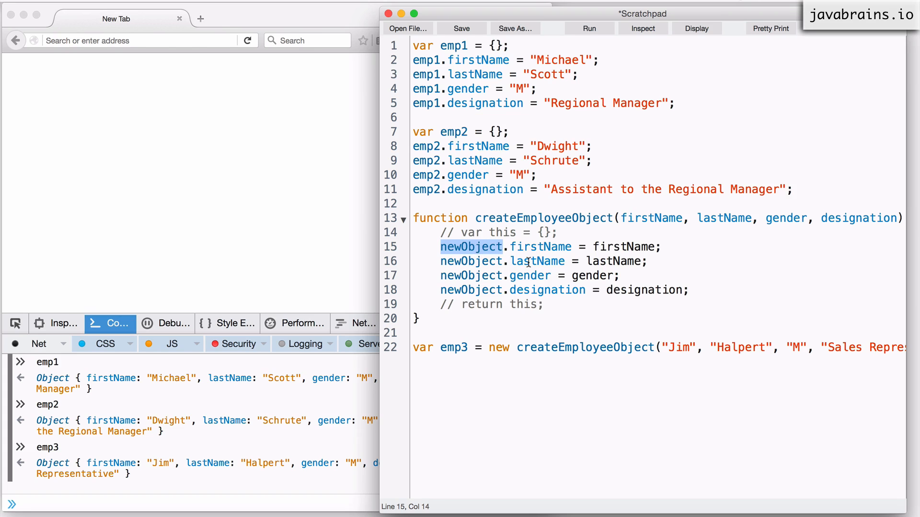
pyautogui.write('this')
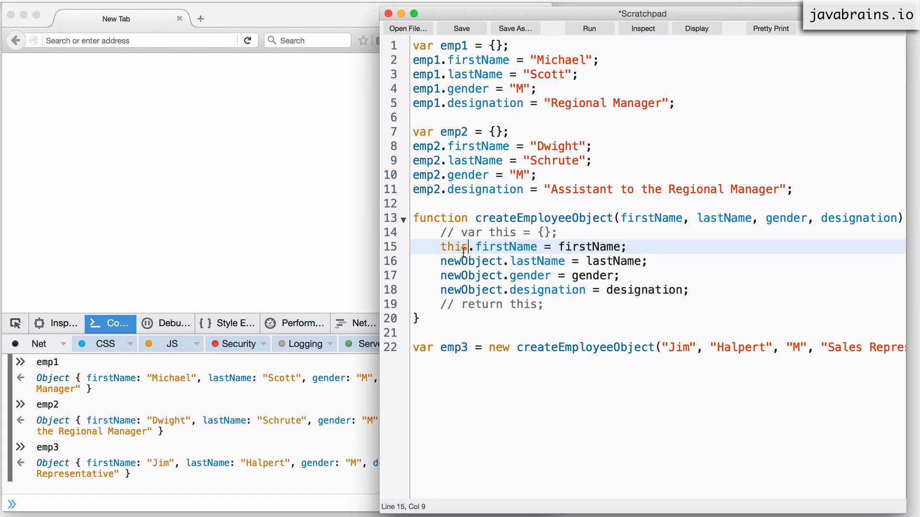
pyautogui.doubleClick(459, 250)
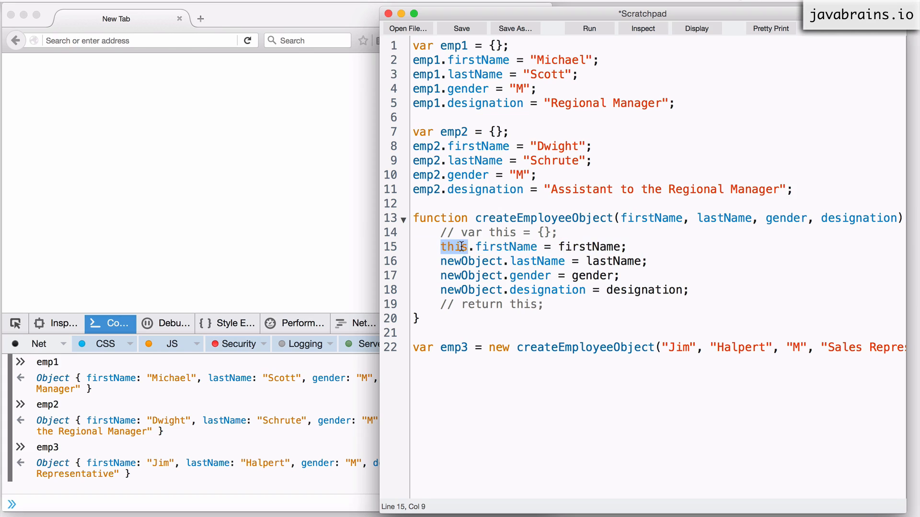
pyautogui.doubleClick(471, 262)
pyautogui.write('this')
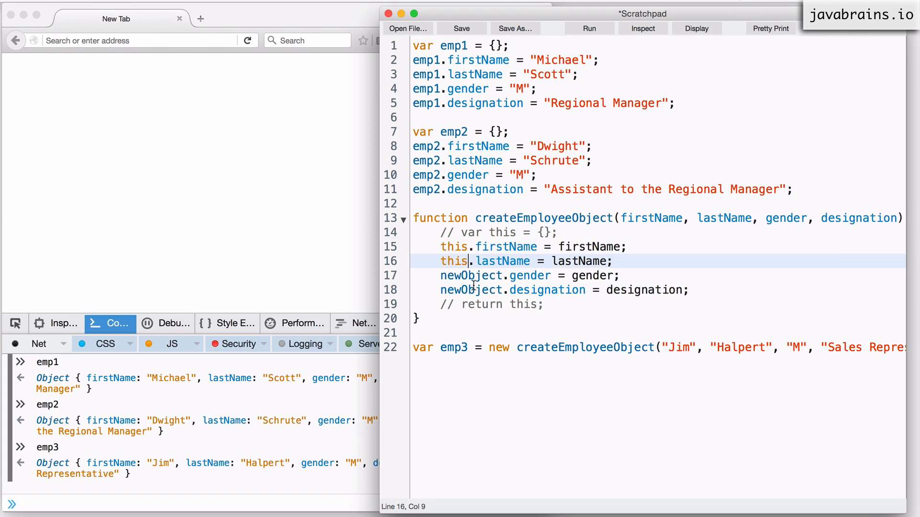
pyautogui.doubleClick(471, 277)
pyautogui.write('this')
pyautogui.doubleClick(465, 291)
pyautogui.write('this')
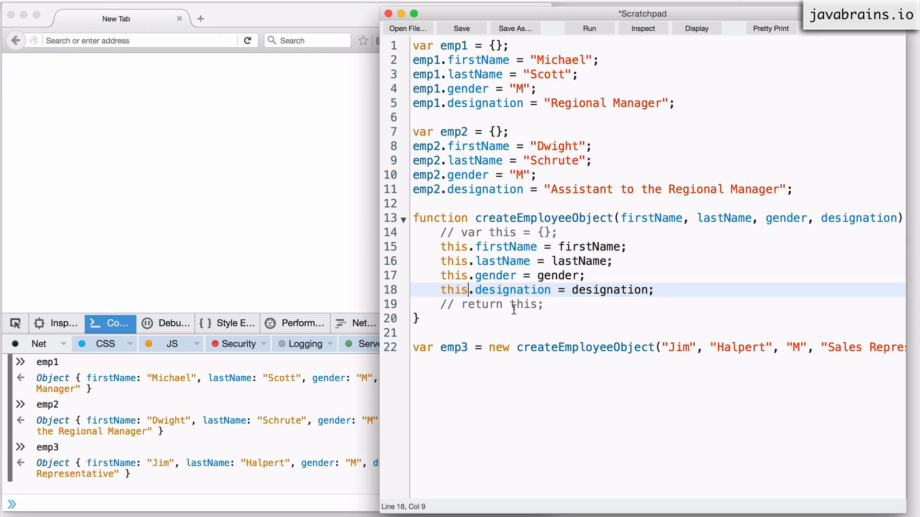
# Step: Review the this-based assignments alongside the emp3 variable and the new keyword in its call
pyautogui.click(513, 309)
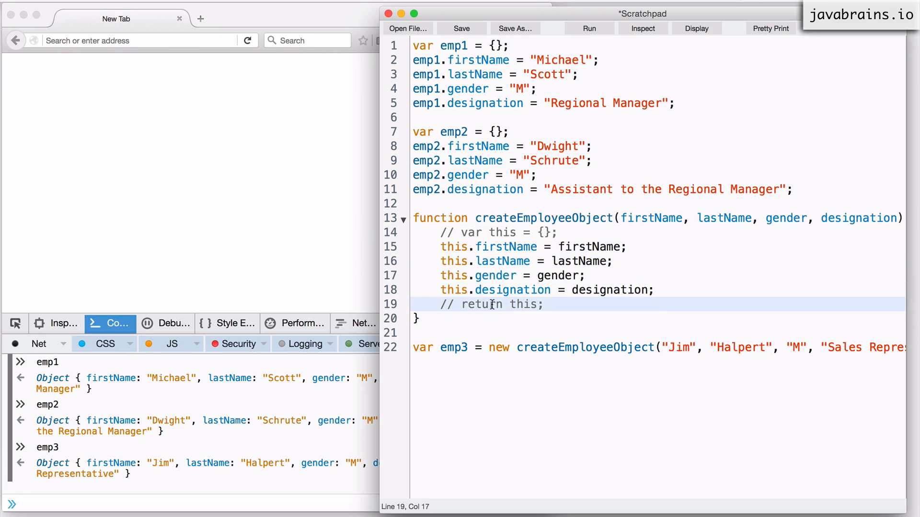
pyautogui.doubleClick(520, 307)
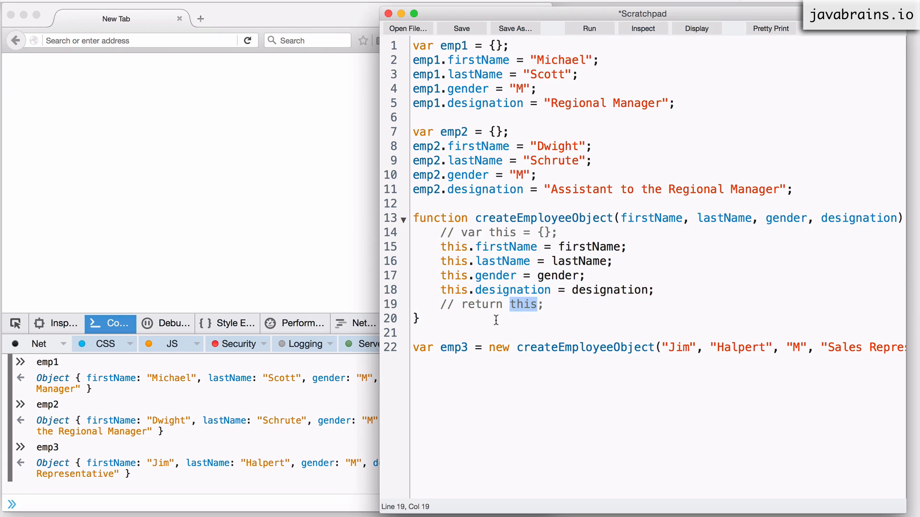
pyautogui.doubleClick(456, 349)
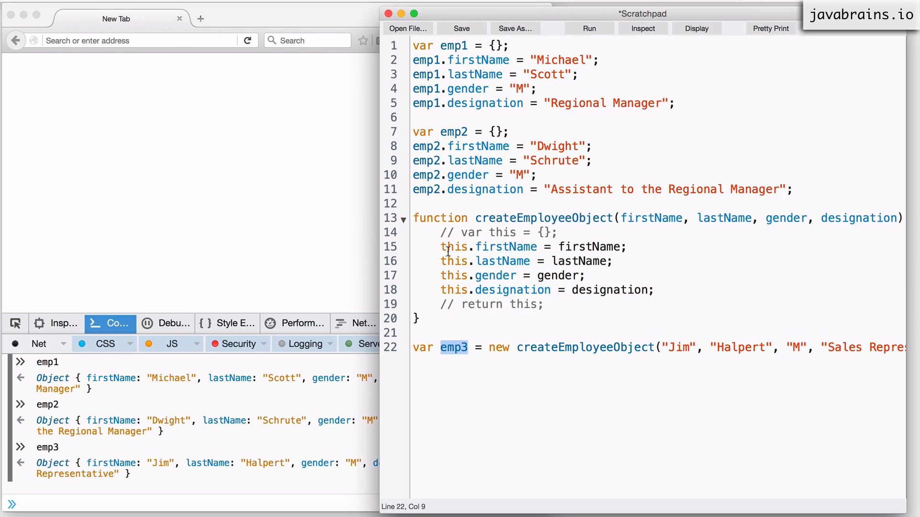
pyautogui.moveTo(440, 247); pyautogui.dragTo(683, 289)
pyautogui.click(684, 290)
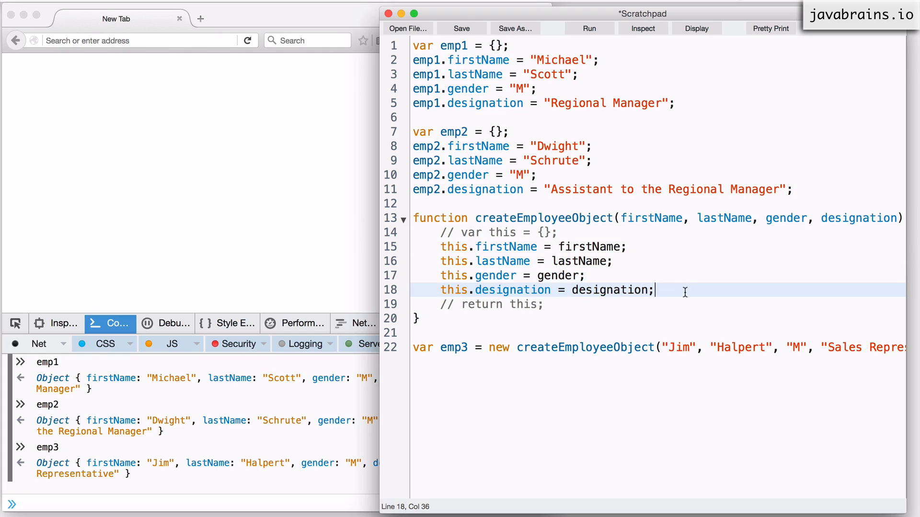
pyautogui.doubleClick(503, 349)
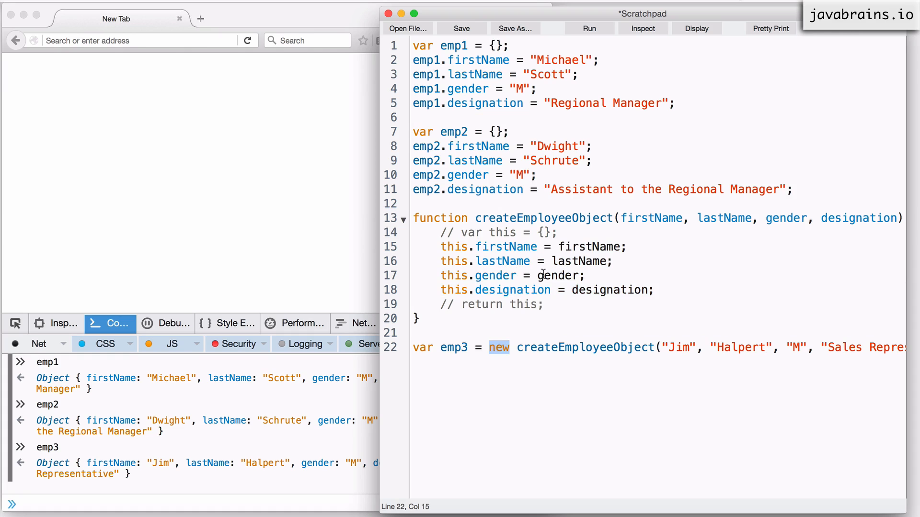
pyautogui.click(559, 304)
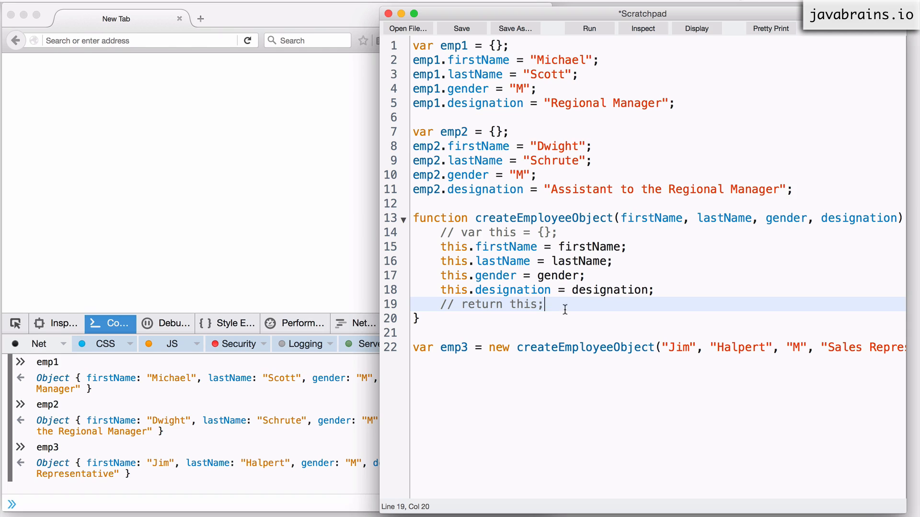
# Step: Contrast the commented var this = {} and return this lines with the four this assignments
pyautogui.click(441, 232)
pyautogui.moveTo(440, 232); pyautogui.dragTo(557, 233)
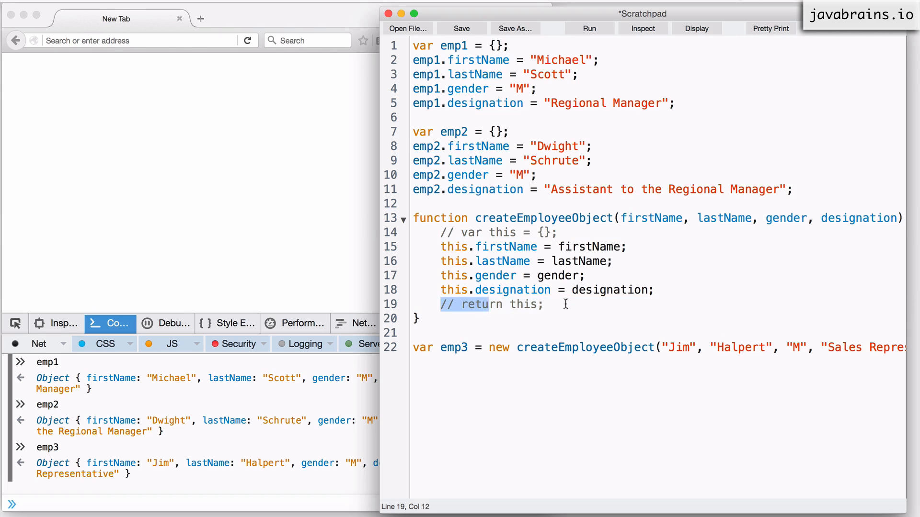
pyautogui.moveTo(439, 303); pyautogui.dragTo(536, 304)
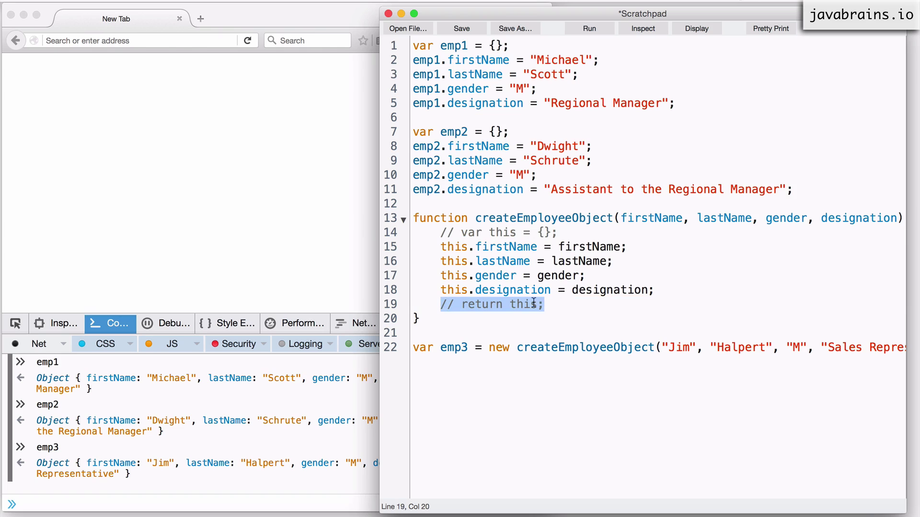
pyautogui.doubleClick(502, 232)
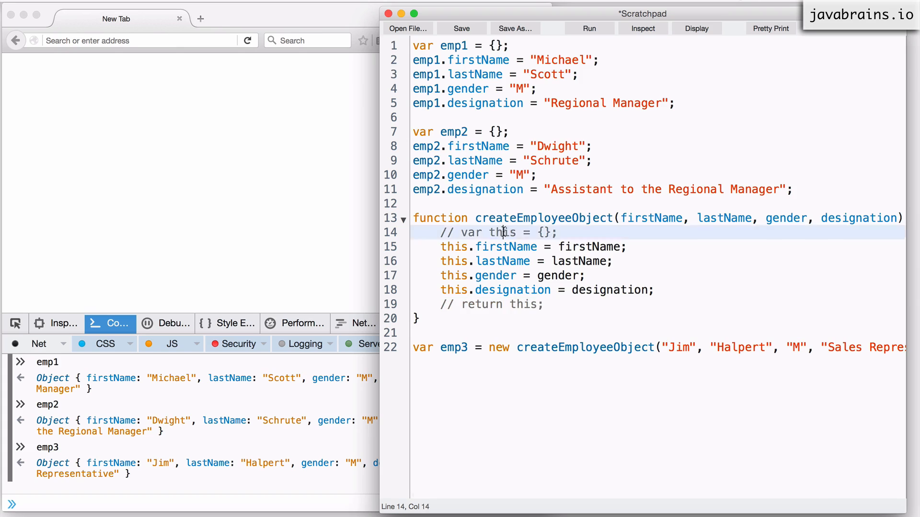
pyautogui.doubleClick(545, 232)
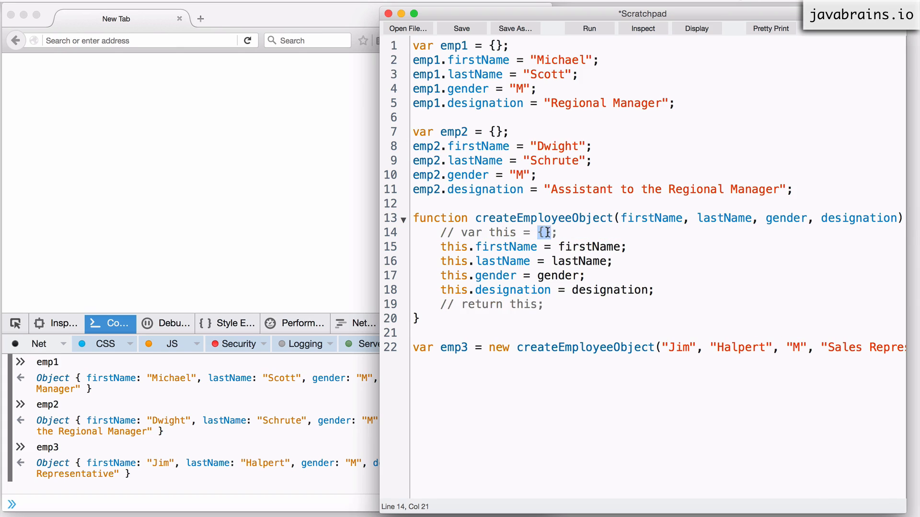
pyautogui.moveTo(441, 246); pyautogui.dragTo(651, 290)
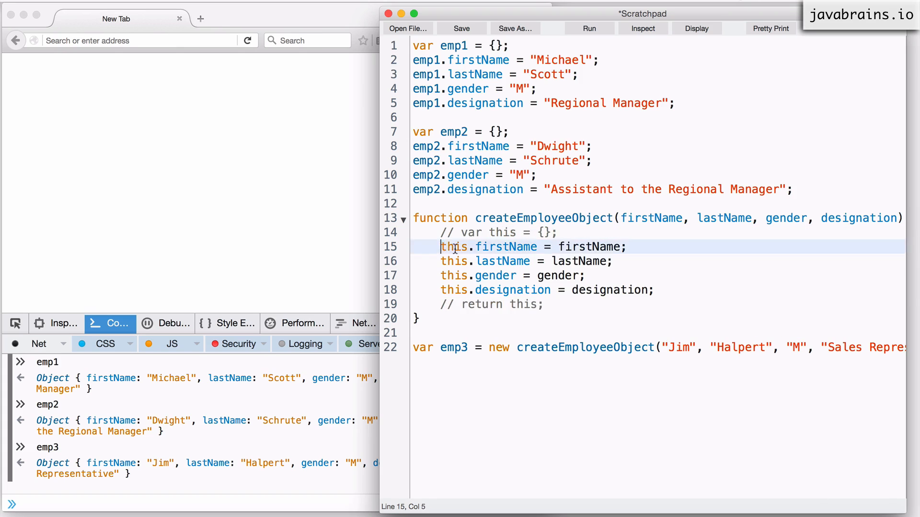
pyautogui.click(550, 276)
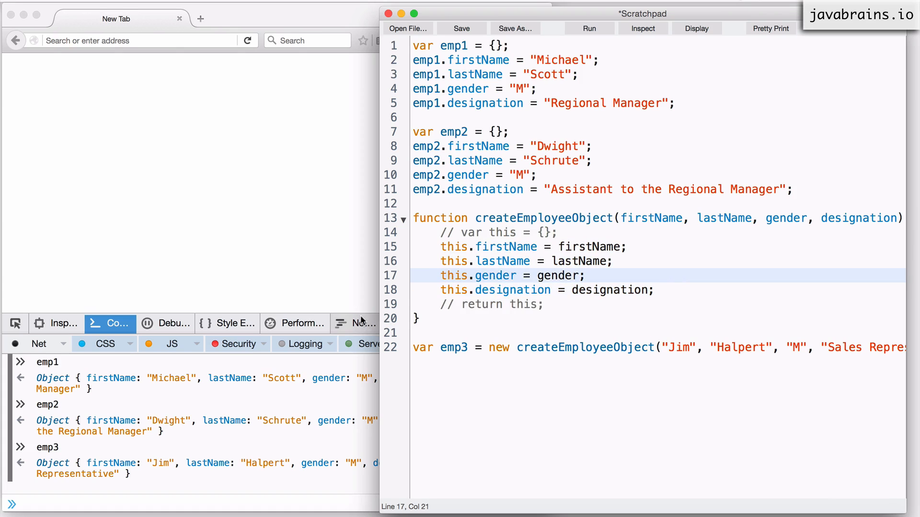
# Step: Reload And Run the script and evaluate emp3 in the Web Console, showing Jim Halpert's object
pyautogui.click(436, 344)
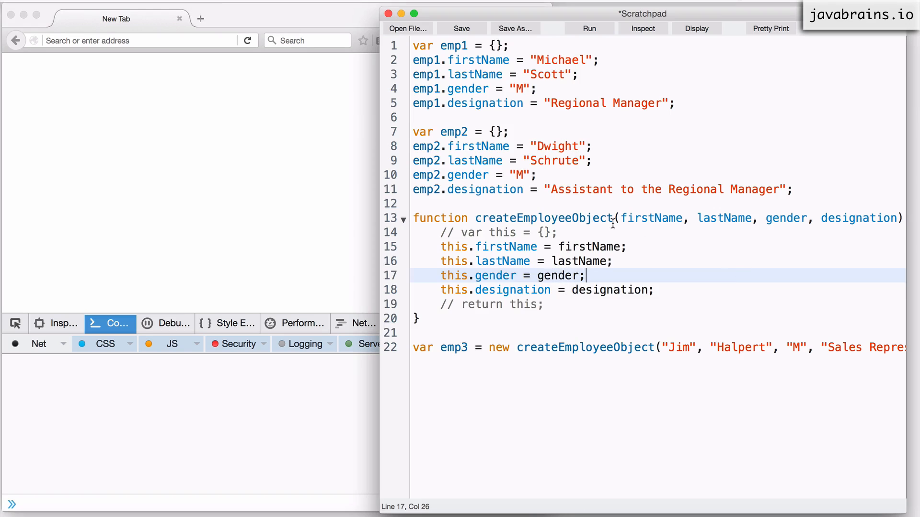
pyautogui.rightClick(615, 218)
pyautogui.click(659, 361)
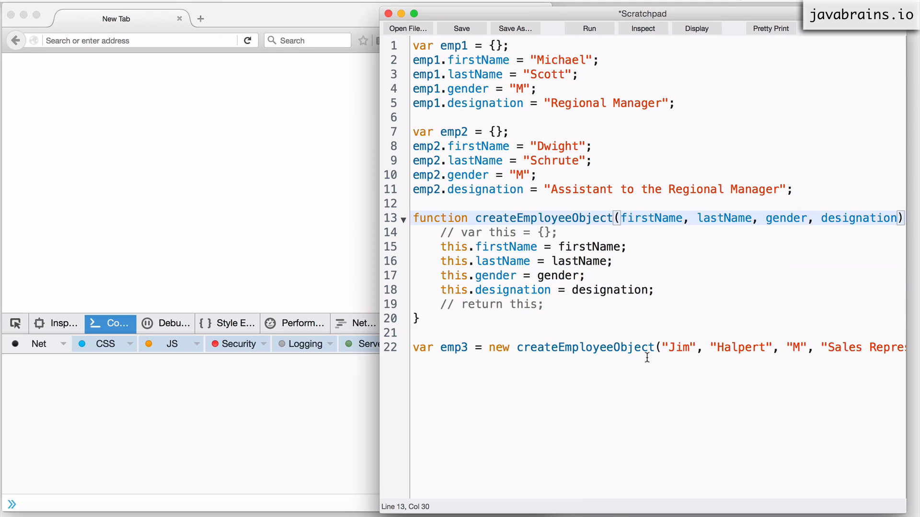
pyautogui.click(238, 486)
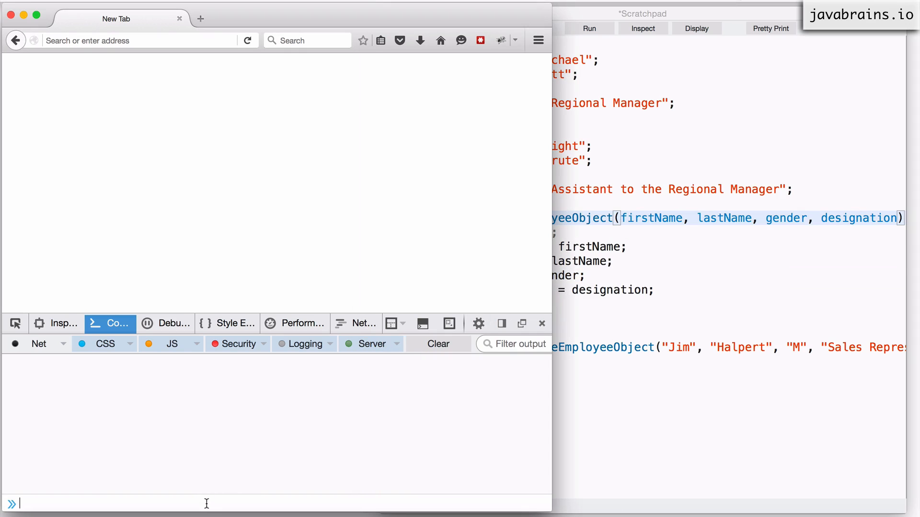
pyautogui.write('emp3')
pyautogui.press('Return')
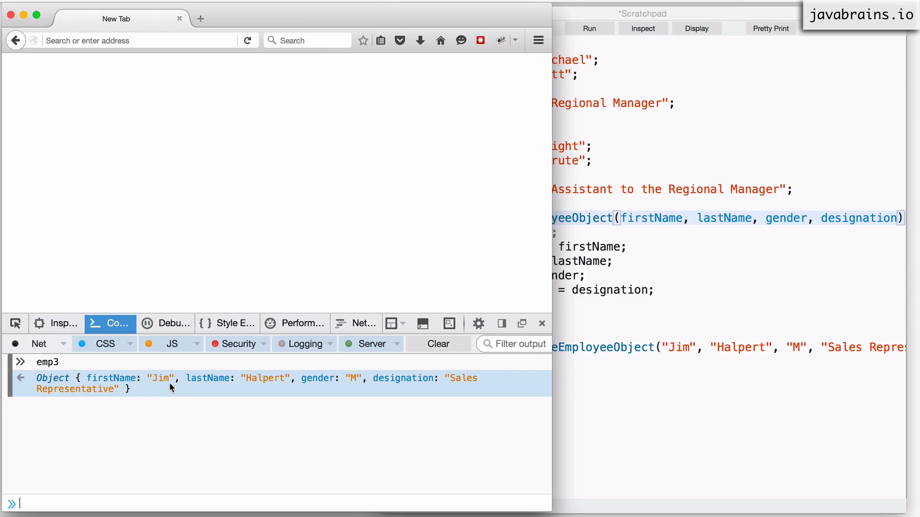
pyautogui.click(700, 393)
pyautogui.hscroll(-5, 546, 251)
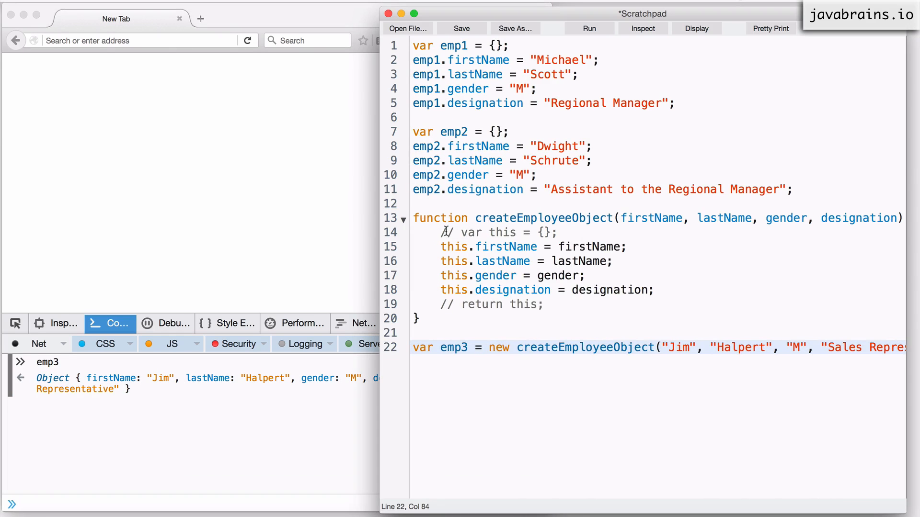
pyautogui.doubleClick(498, 234)
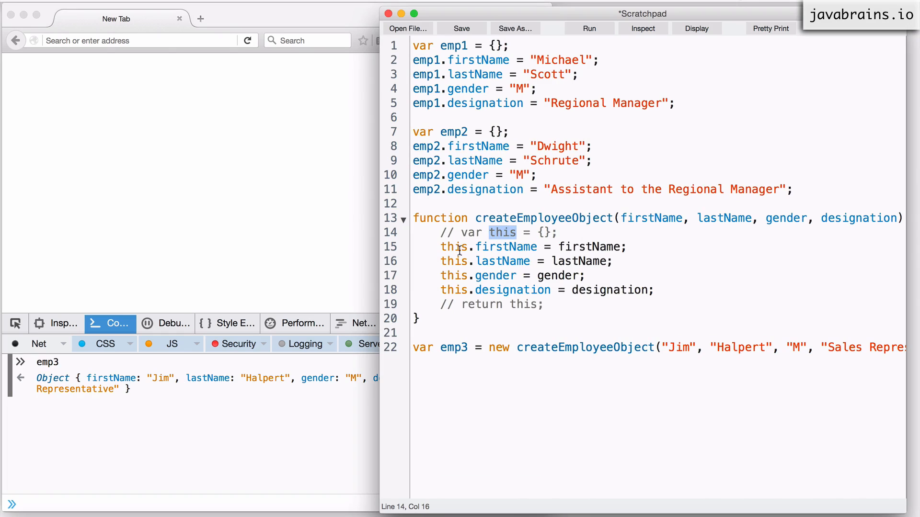
pyautogui.doubleClick(518, 304)
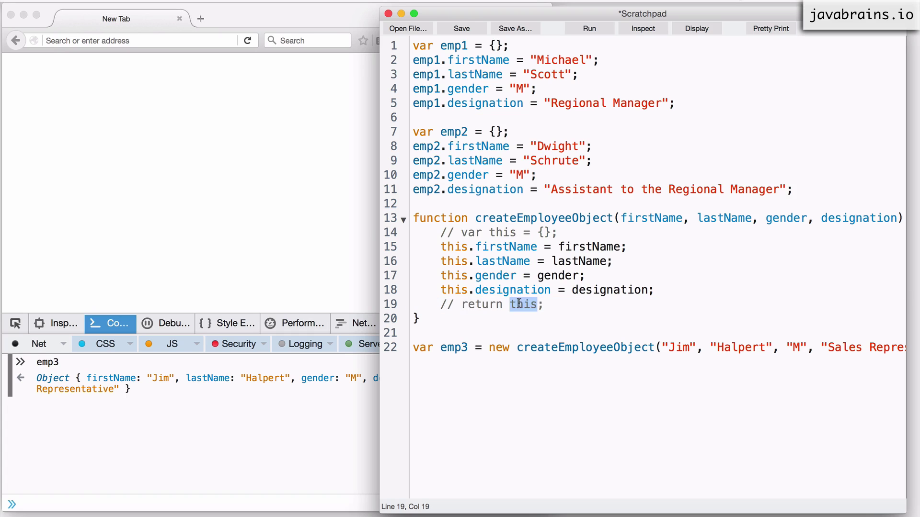
pyautogui.click(560, 305)
pyautogui.doubleClick(499, 348)
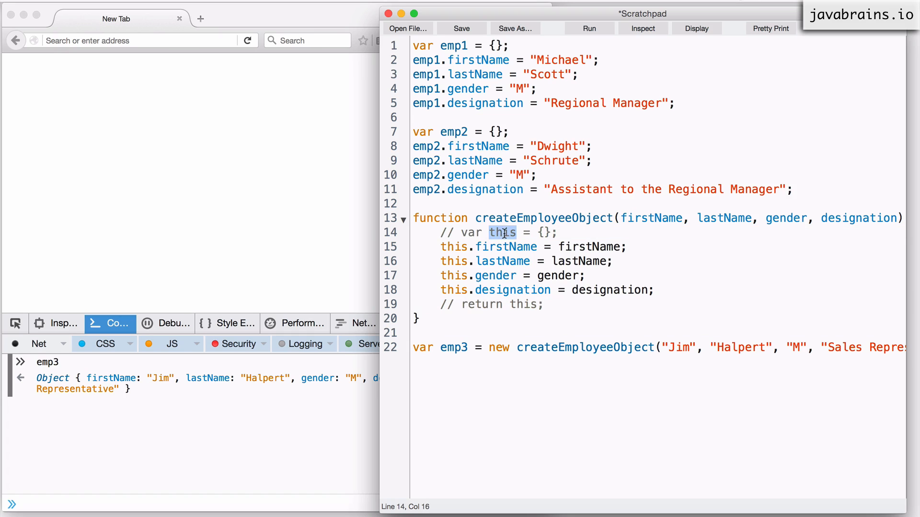
pyautogui.moveTo(435, 245); pyautogui.dragTo(670, 286)
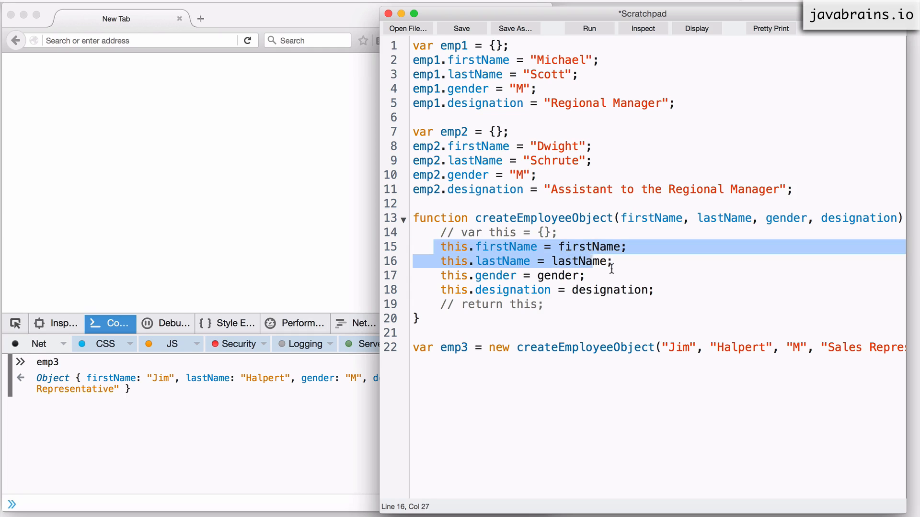